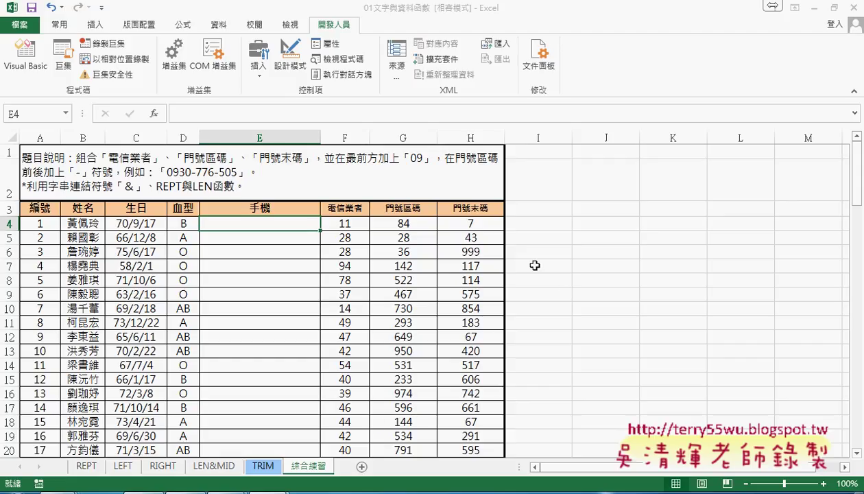
- Select empty cells I7, J6, I5 and I3 beside the table, then return to the Developer ribbon
click(567, 269)
click(586, 255)
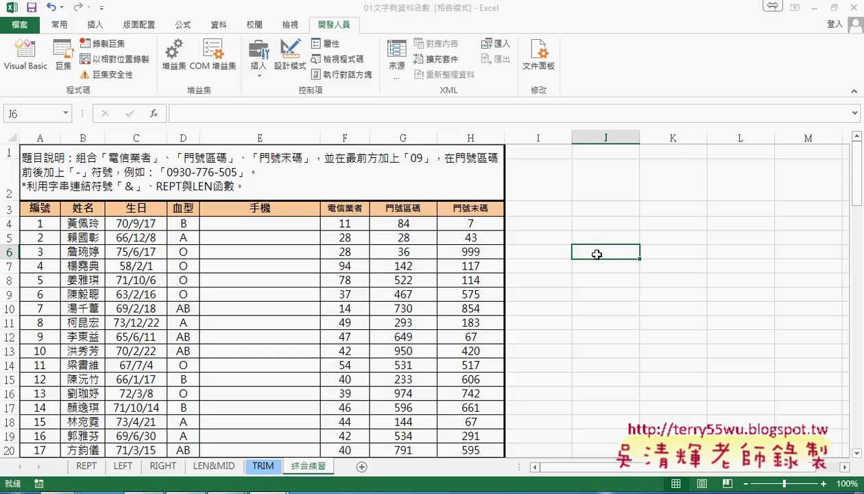
click(559, 236)
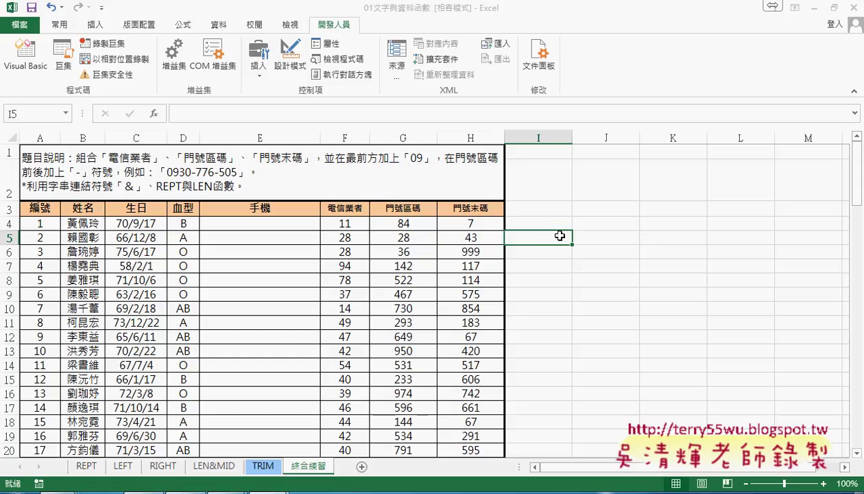
click(549, 210)
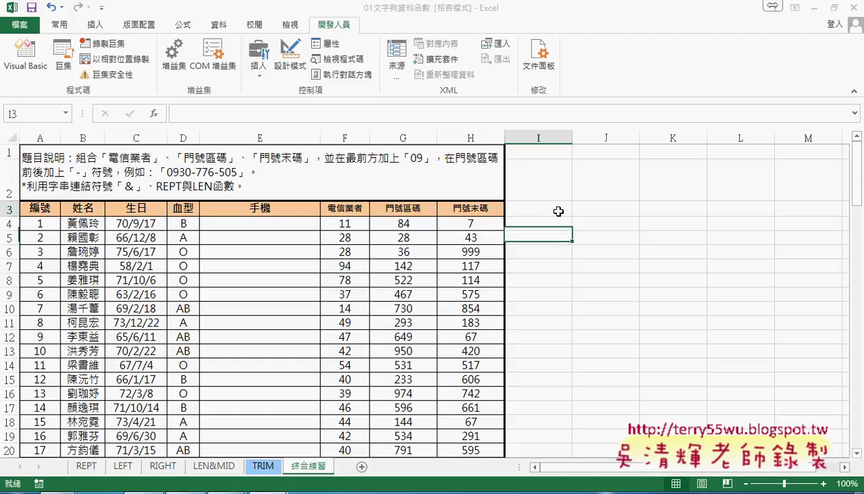
click(276, 29)
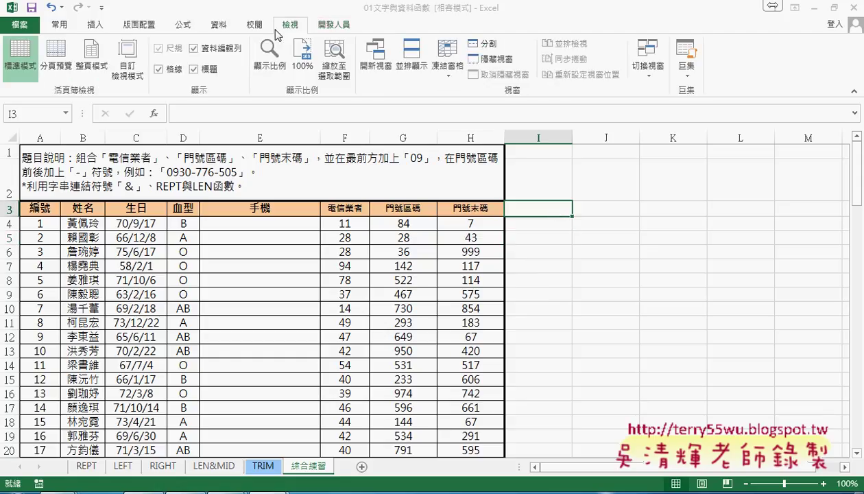
click(333, 28)
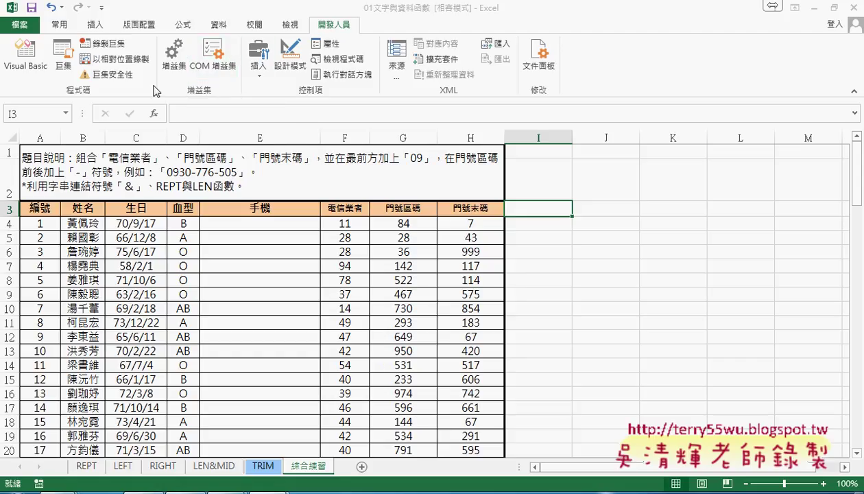
- Open the VBA editor and display Module1's code with the 門號 and 清除 macros
click(23, 65)
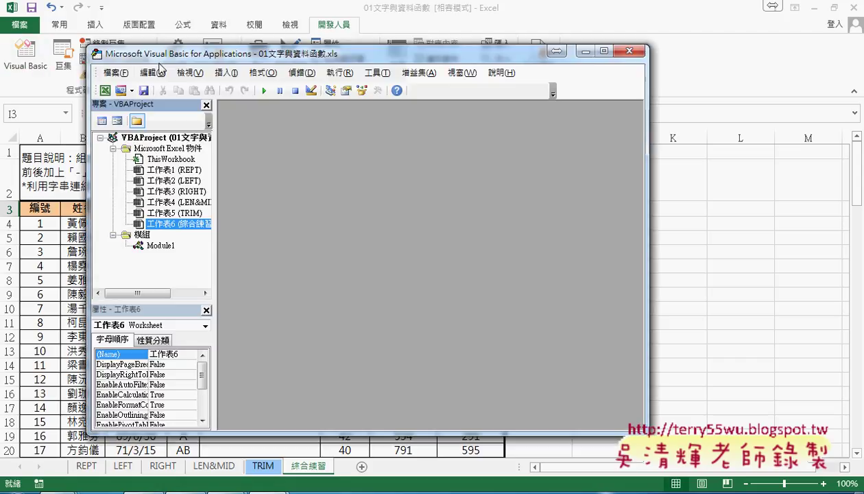
drag(301, 54, 267, 29)
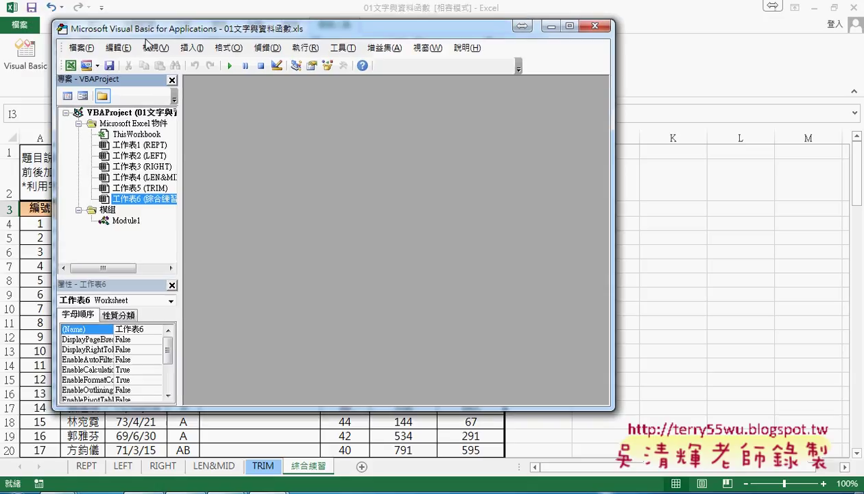
drag(147, 43, 297, 66)
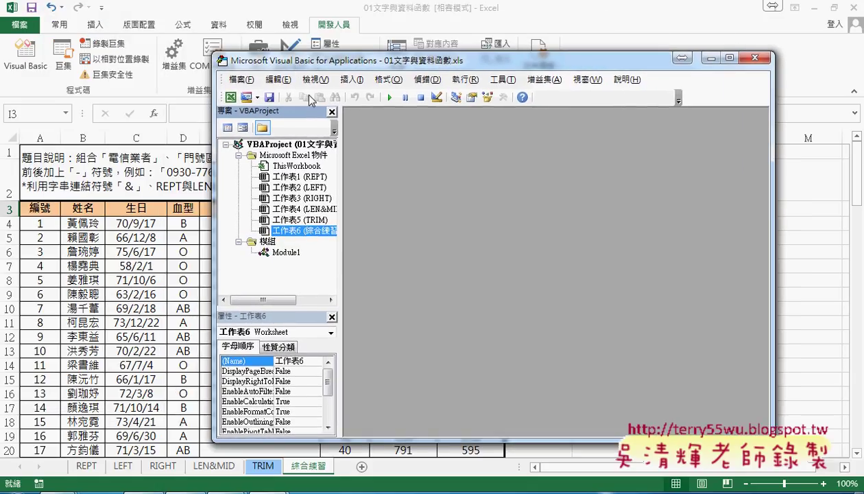
click(289, 253)
double_click(289, 254)
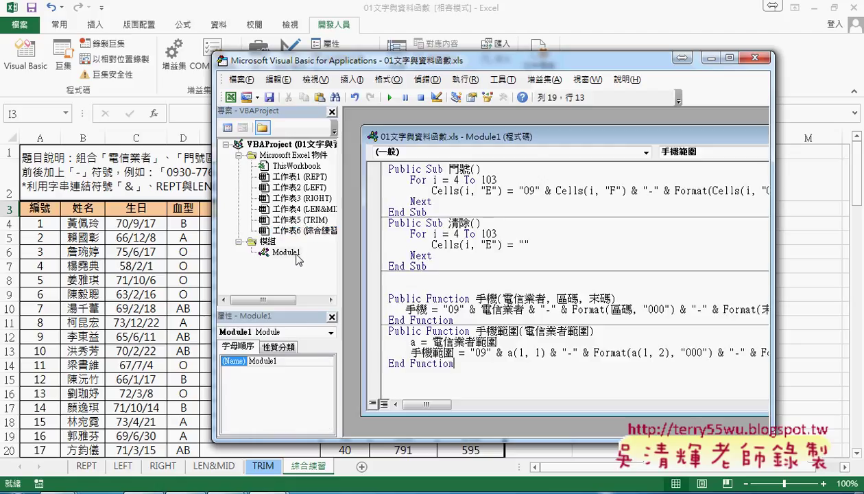
double_click(541, 101)
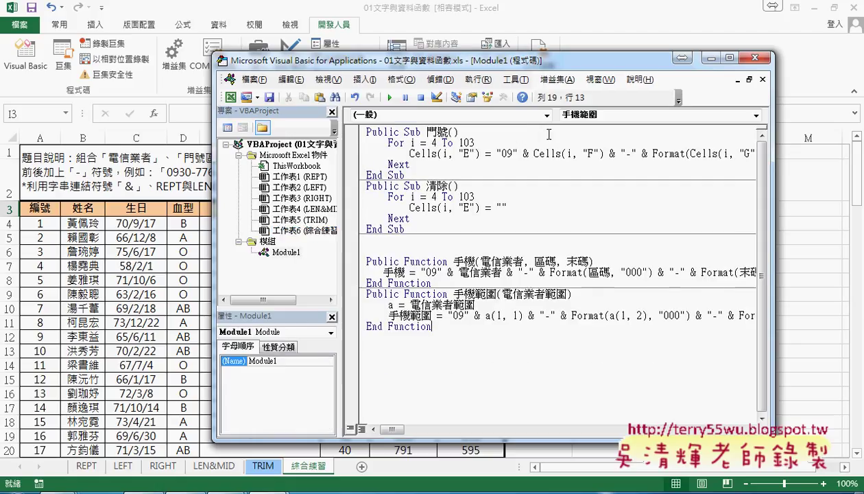
click(291, 255)
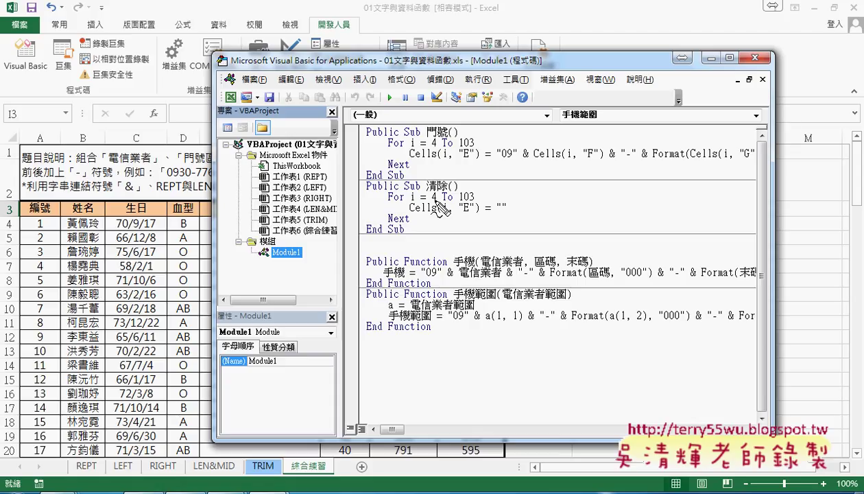
- Mark Module1 and its macro code with pen annotations, then widen the Project pane
drag(316, 240, 300, 267)
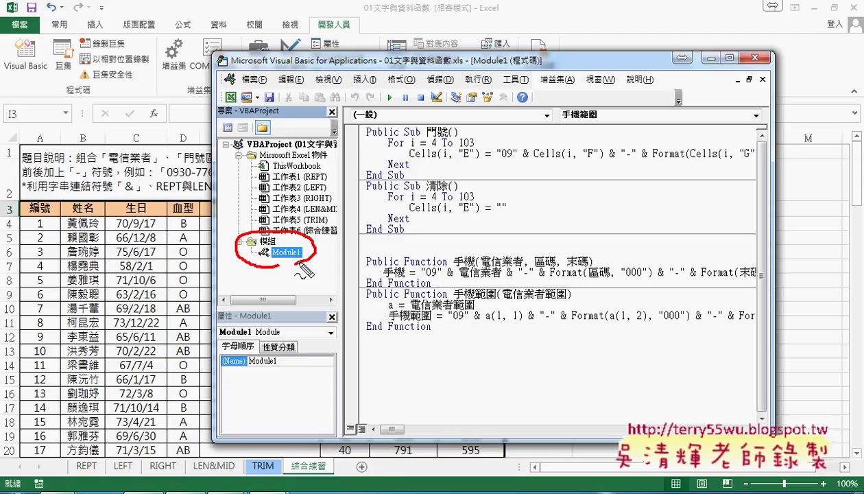
drag(352, 292, 495, 376)
mouse_move(357, 323)
mouse_down()
mouse_move(744, 274)
mouse_move(590, 388)
mouse_up()
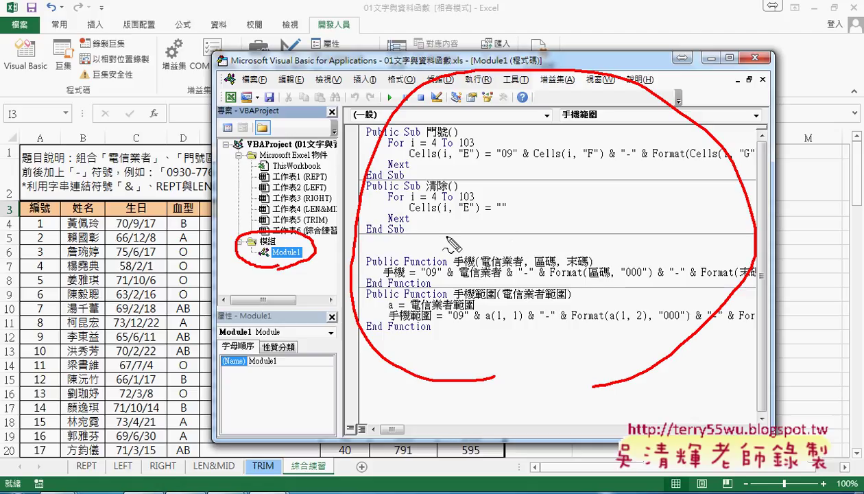
key(Escape)
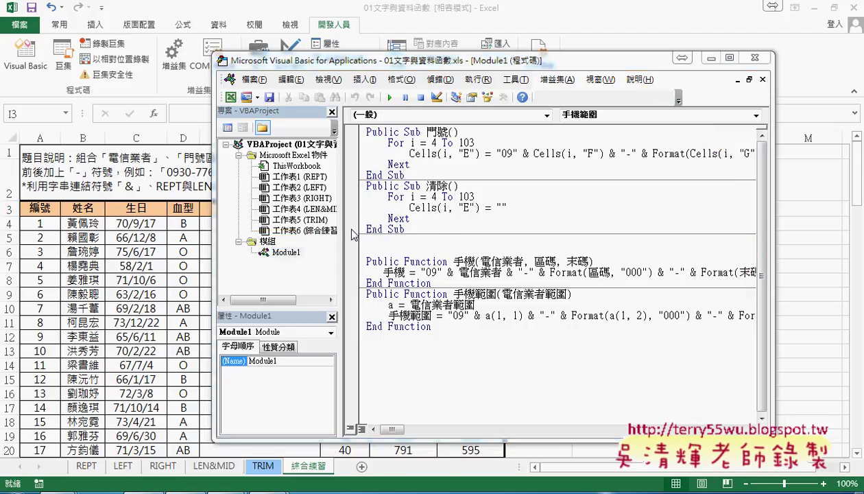
drag(359, 226, 422, 227)
- Remove Module1 from the project, answering 否 to exporting it first
click(286, 252)
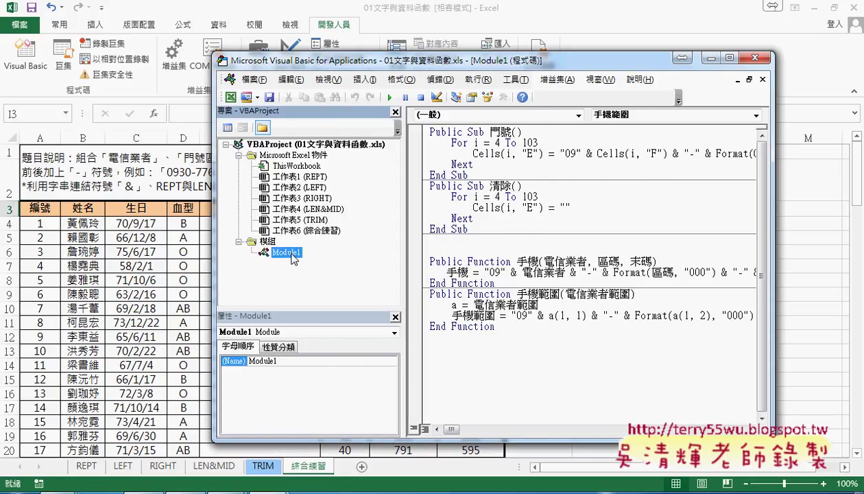
right_click(292, 255)
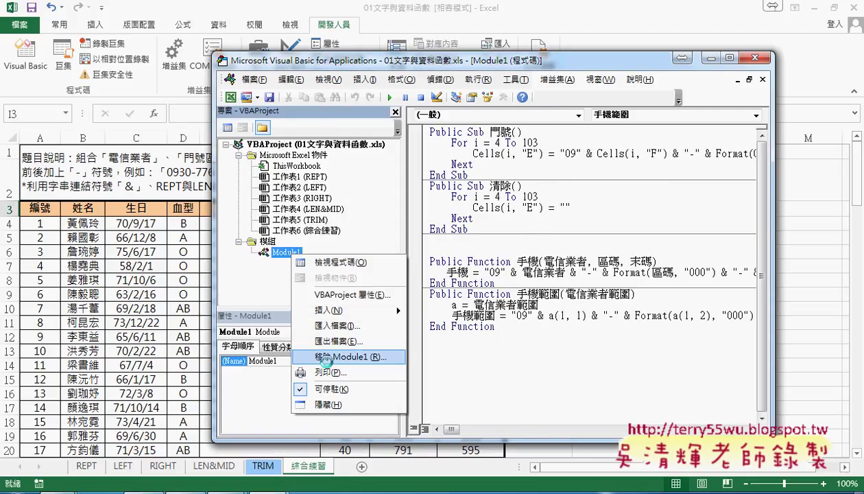
click(322, 354)
click(413, 298)
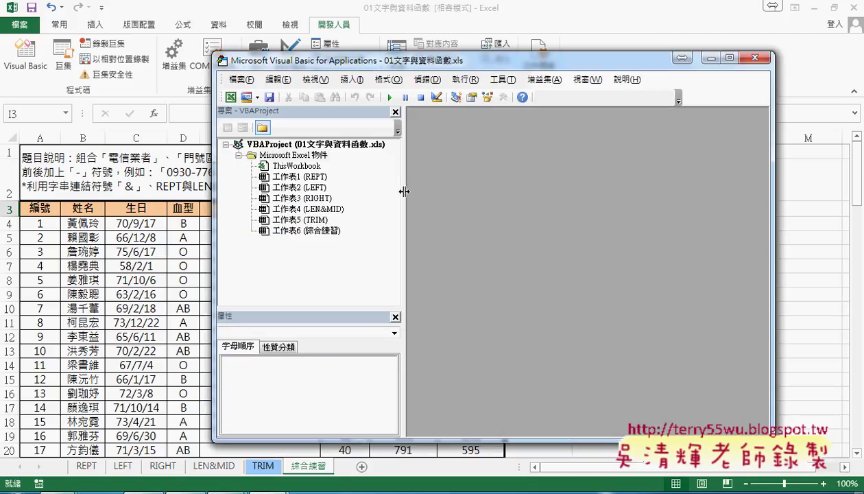
- Select VBAProject, ThisWorkbook and each sheet object from REPT to 綜合練習 in turn
click(324, 145)
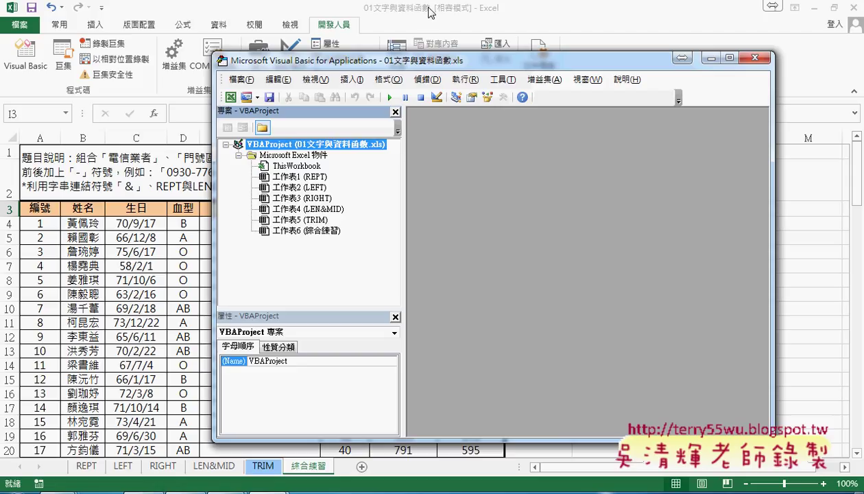
click(288, 167)
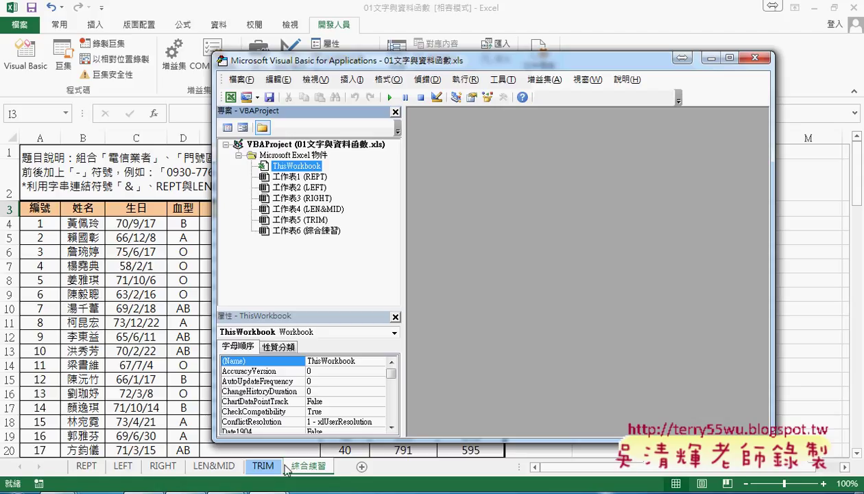
click(319, 179)
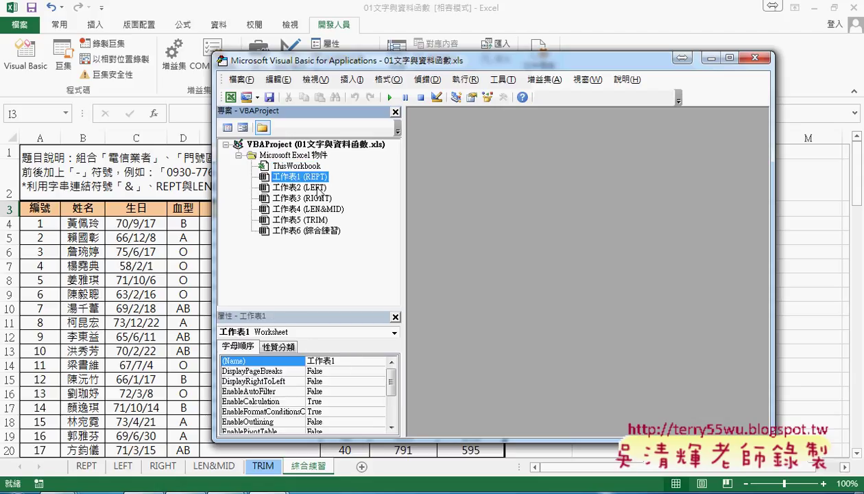
click(315, 189)
click(315, 200)
click(315, 210)
click(314, 220)
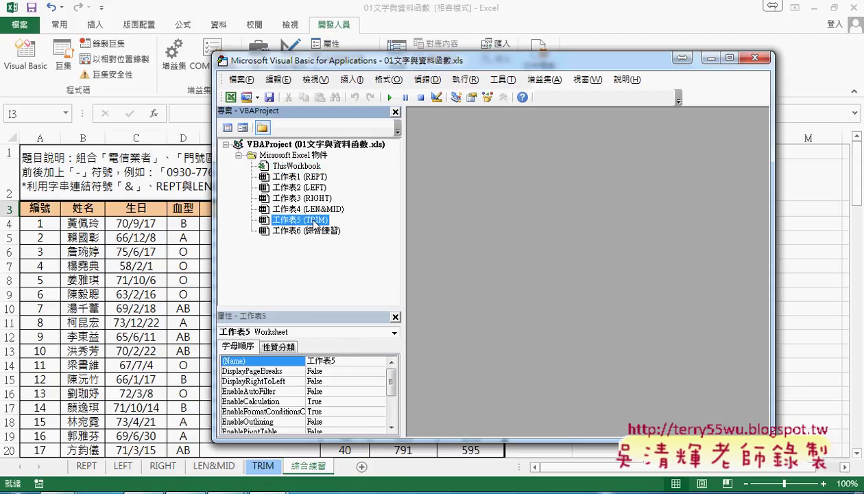
click(309, 231)
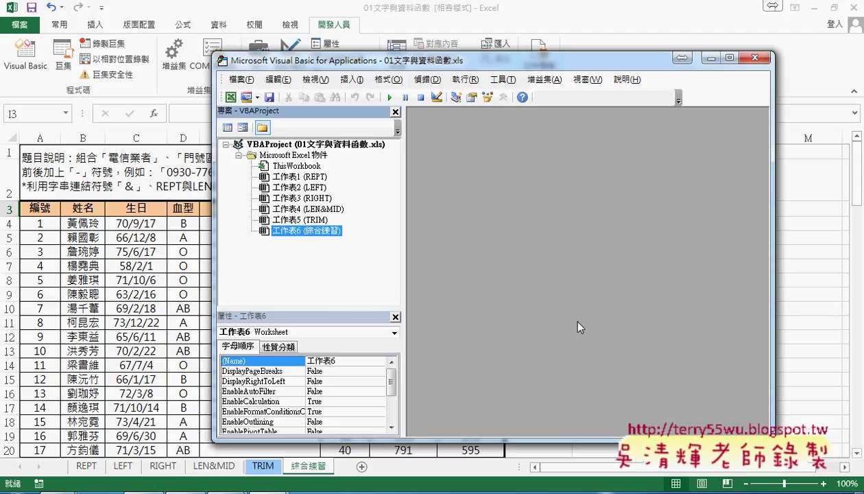
- Close the Project and Properties panes, then close and reopen the VBA editor
click(396, 112)
click(396, 112)
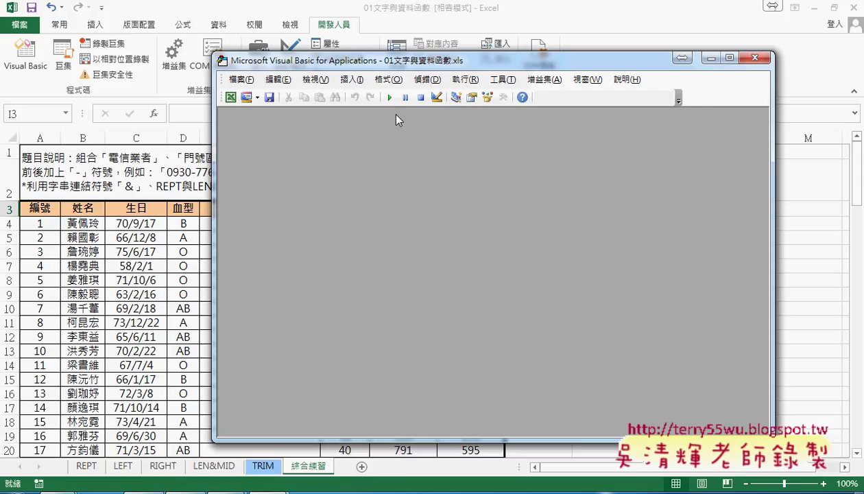
click(756, 57)
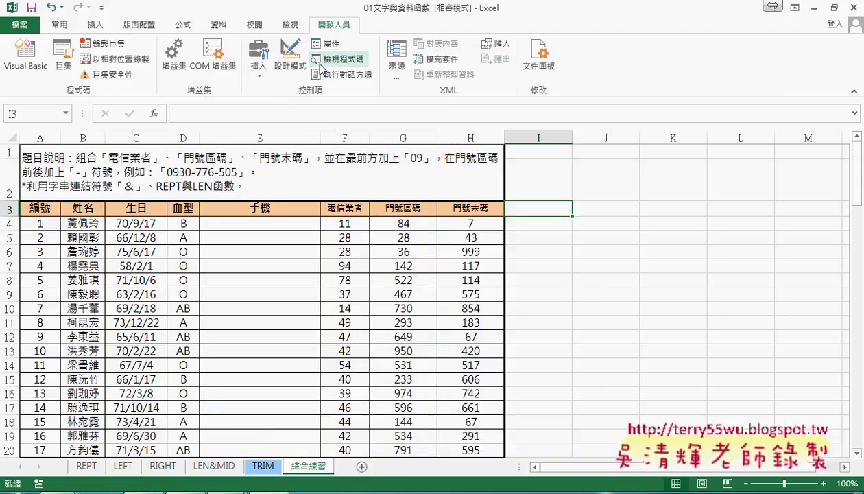
click(38, 71)
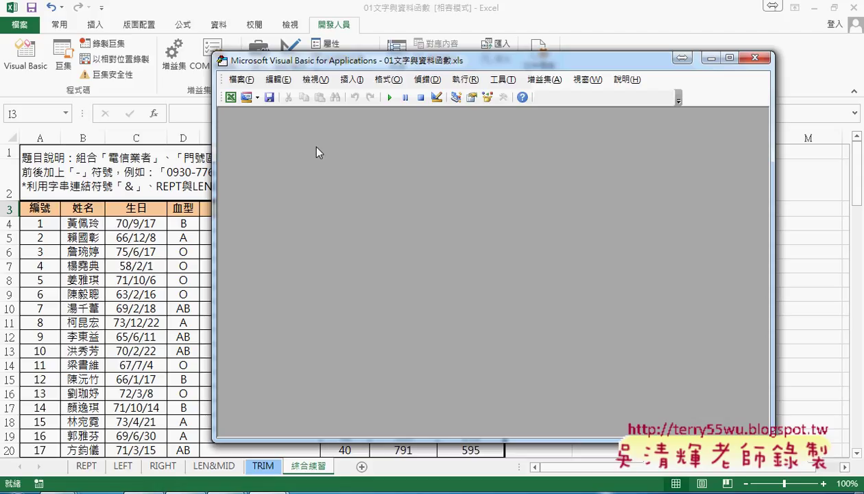
- Restore the Project Explorer and Properties panes, resize their split, then close the Properties pane
click(326, 81)
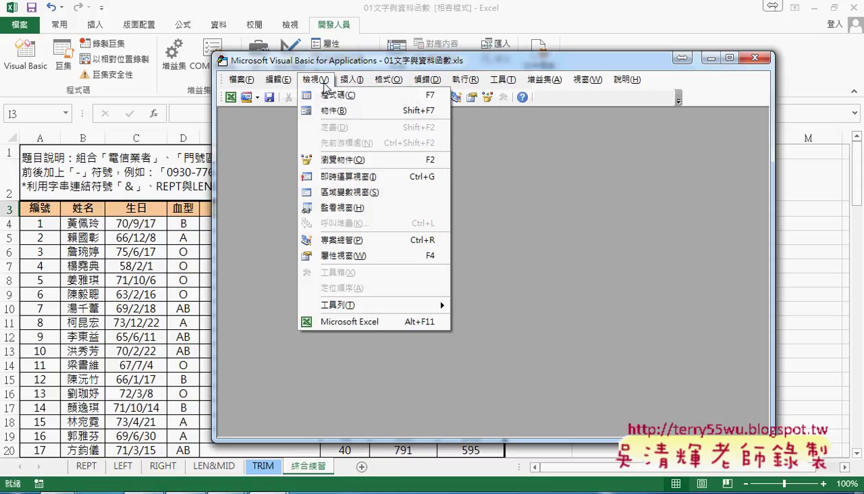
click(342, 240)
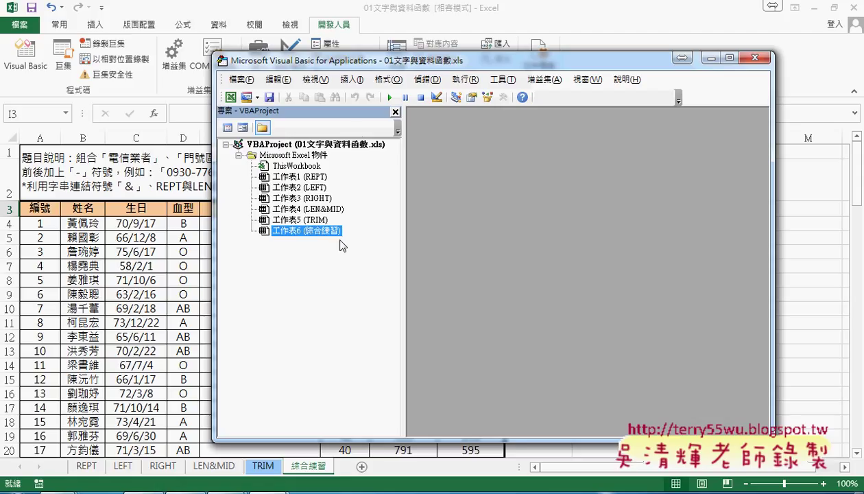
click(315, 79)
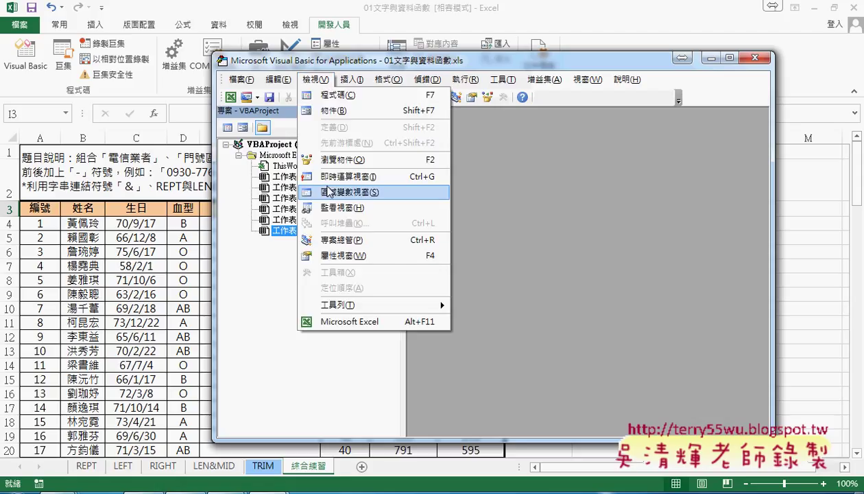
click(331, 257)
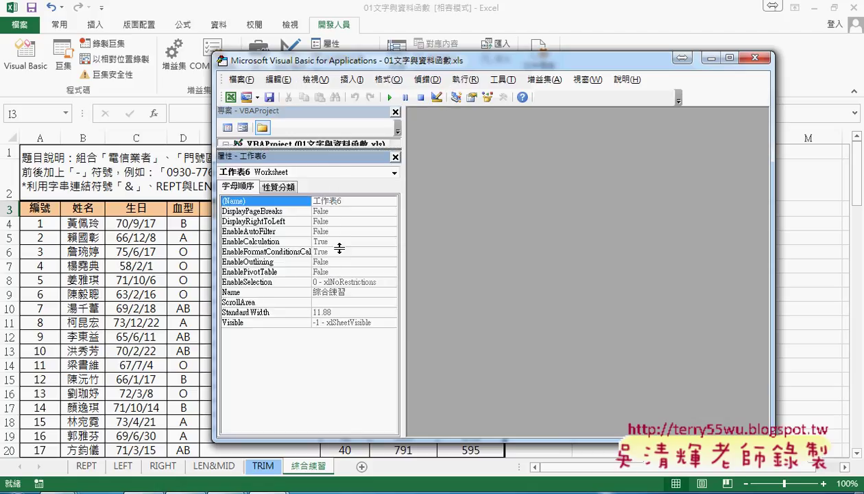
drag(339, 248, 343, 265)
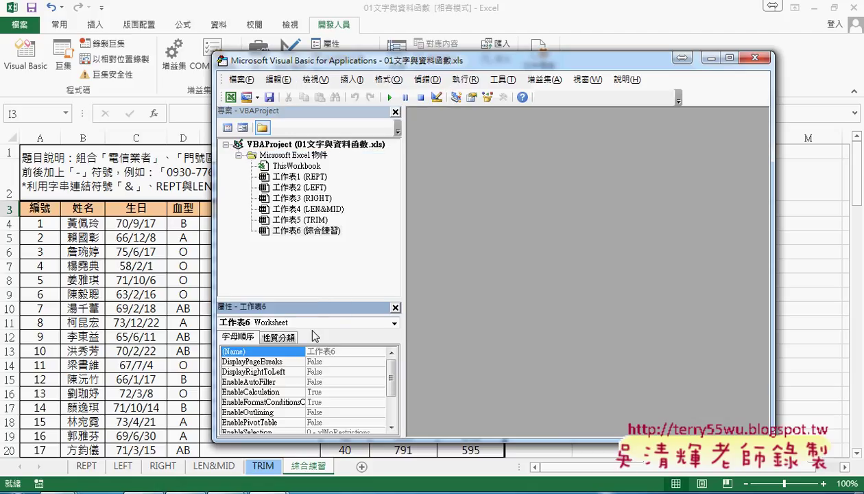
drag(310, 300, 310, 266)
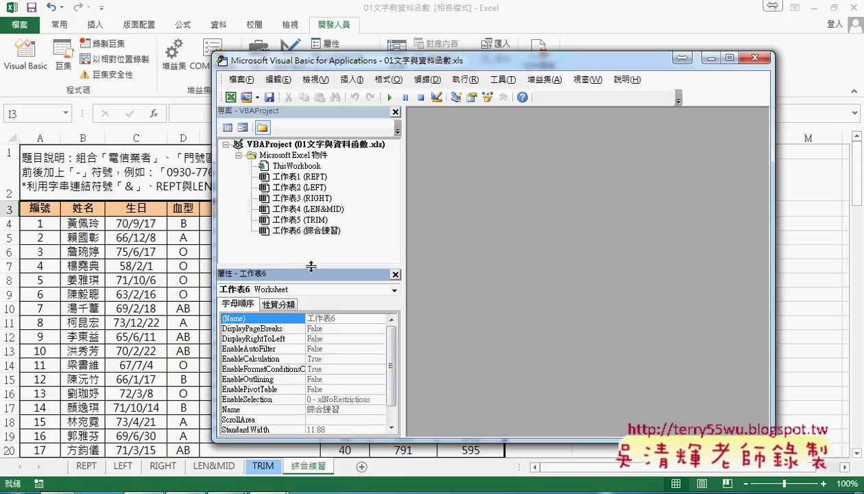
click(395, 275)
drag(401, 281, 374, 281)
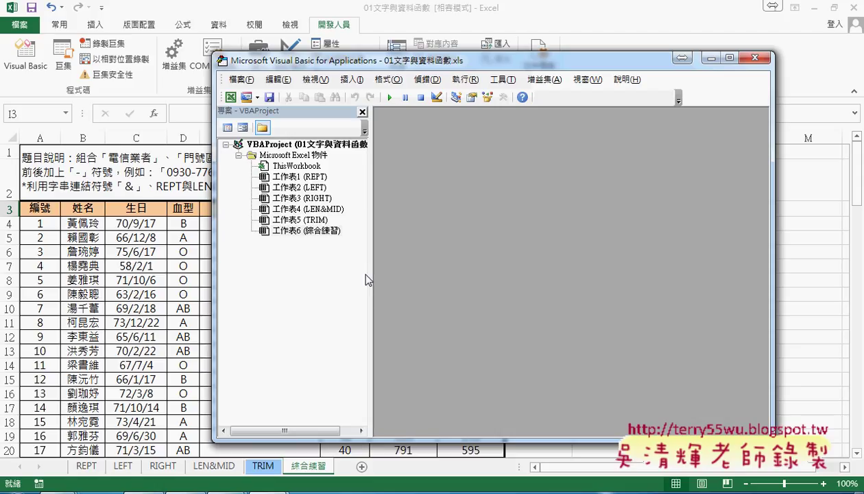
- Close and reshow Project Explorer from the View menu, and shift the editor window right
click(329, 81)
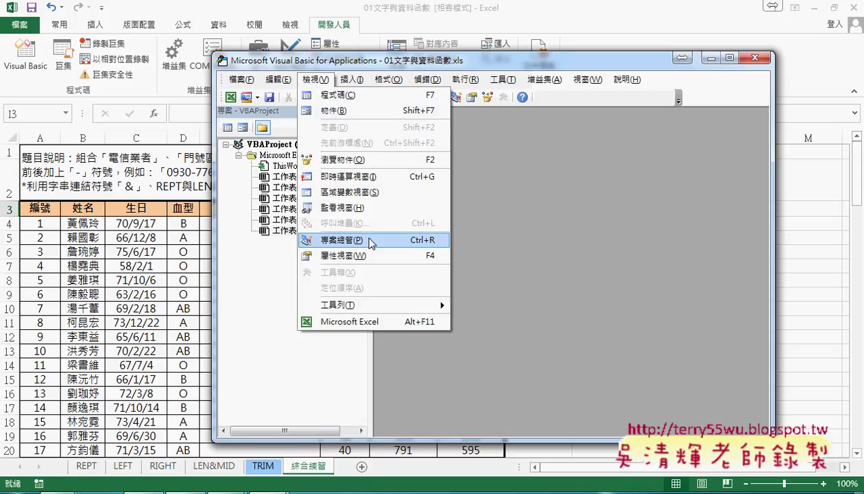
click(559, 254)
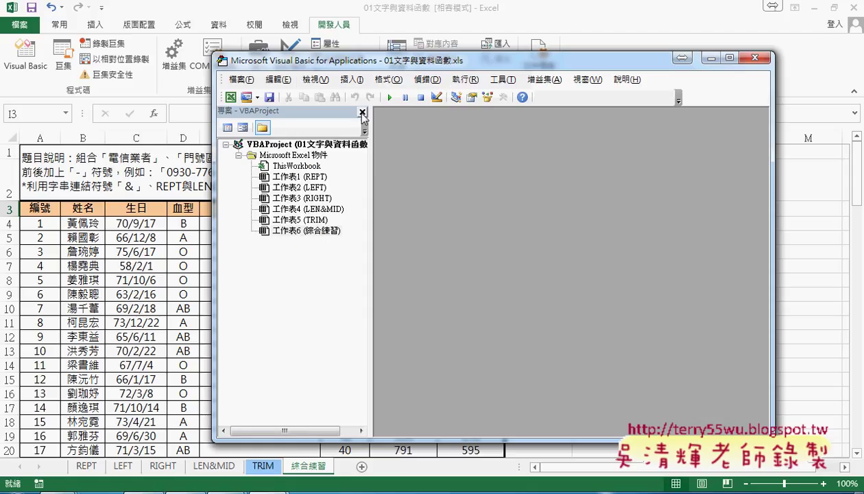
click(363, 111)
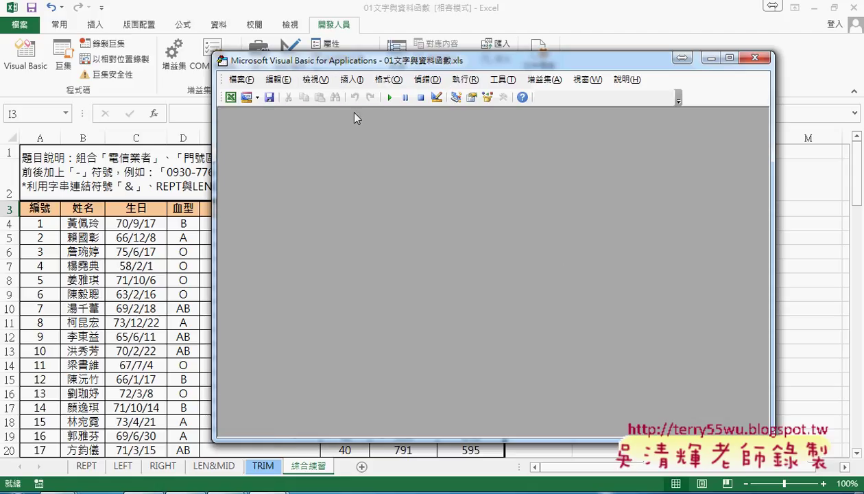
click(316, 79)
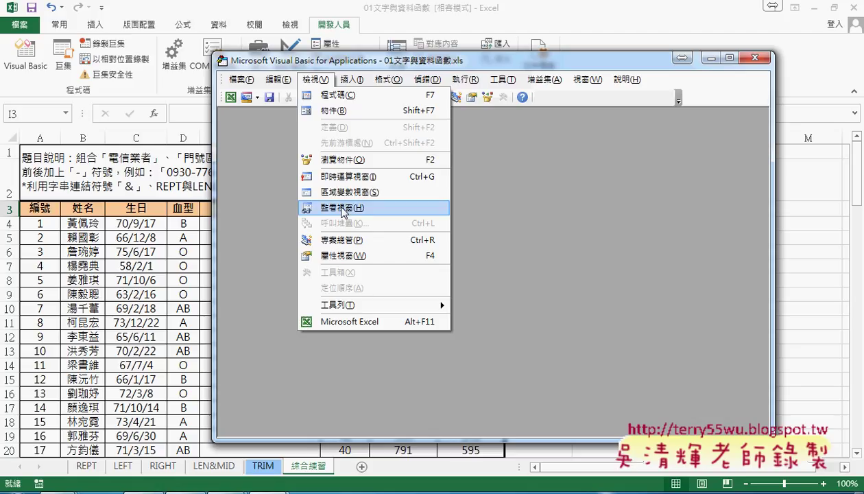
click(352, 244)
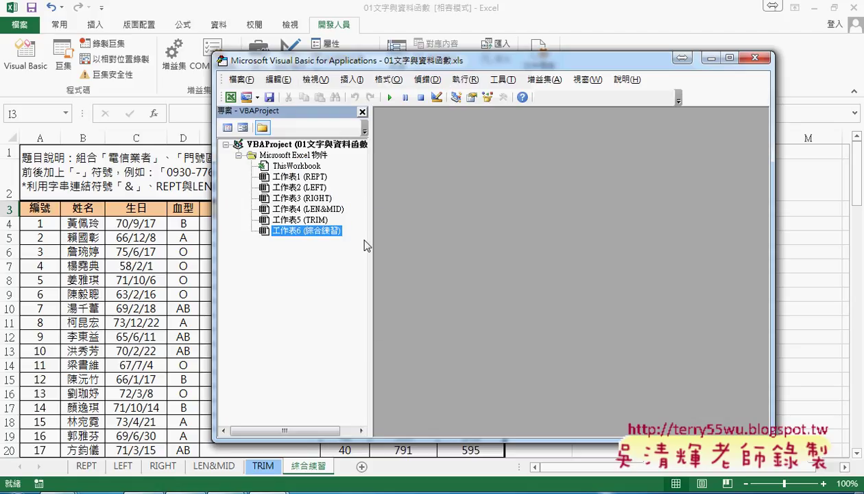
drag(420, 67, 472, 64)
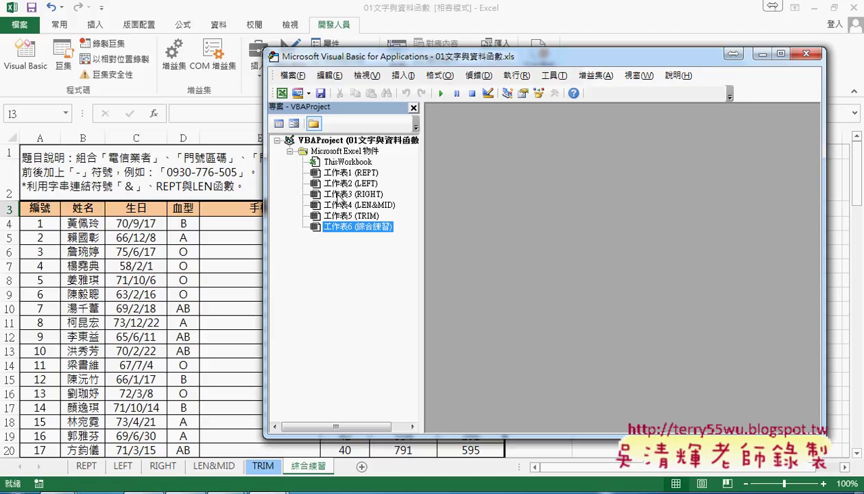
- Insert a new Module1 from the LEFT sheet's context menu, cancelling a second Insert menu
right_click(338, 185)
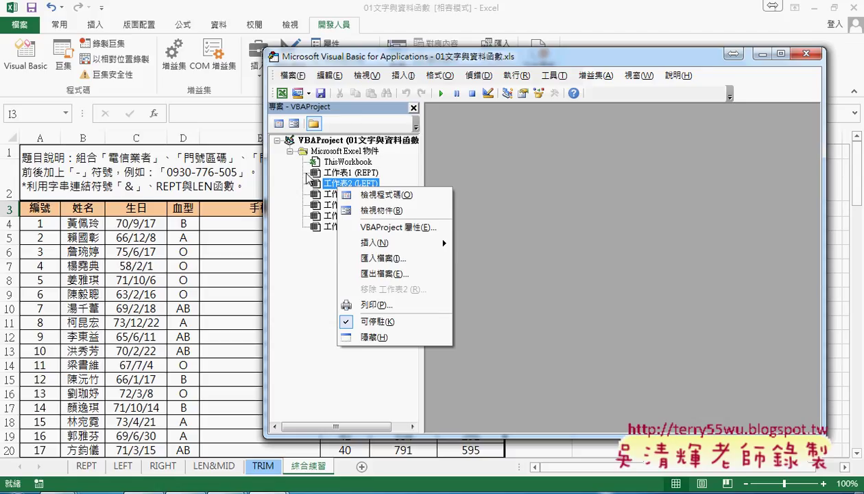
mouse_move(376, 244)
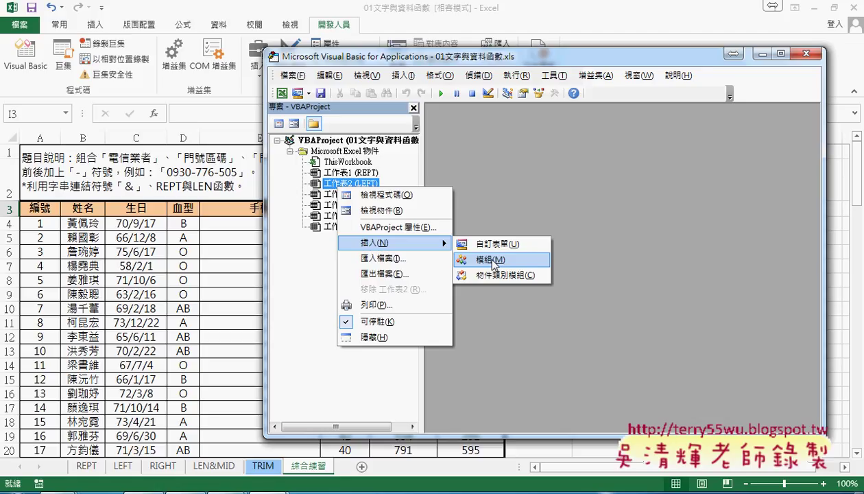
click(493, 260)
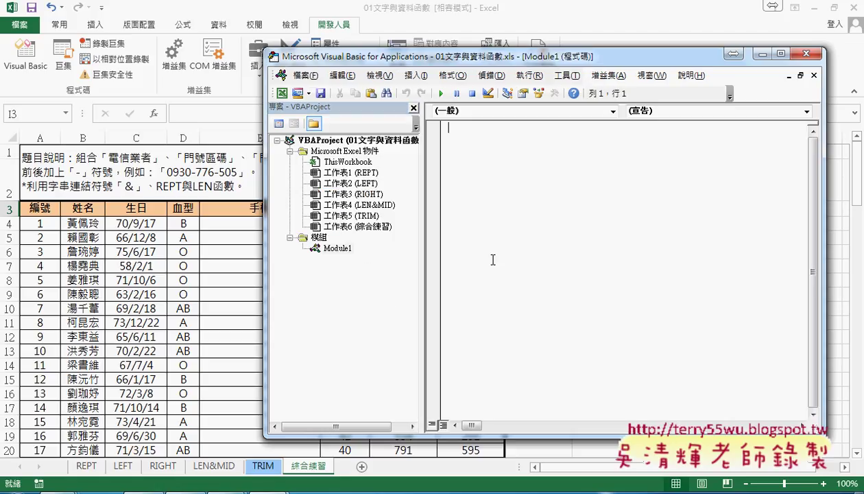
click(339, 248)
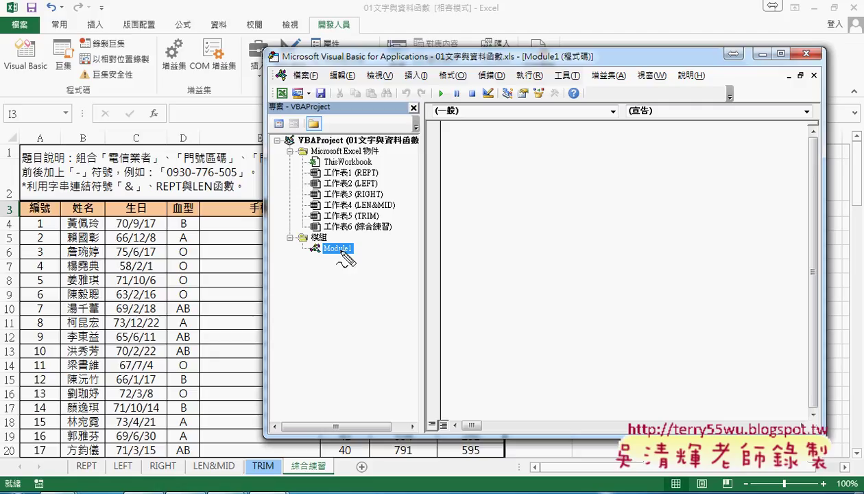
drag(312, 248, 306, 231)
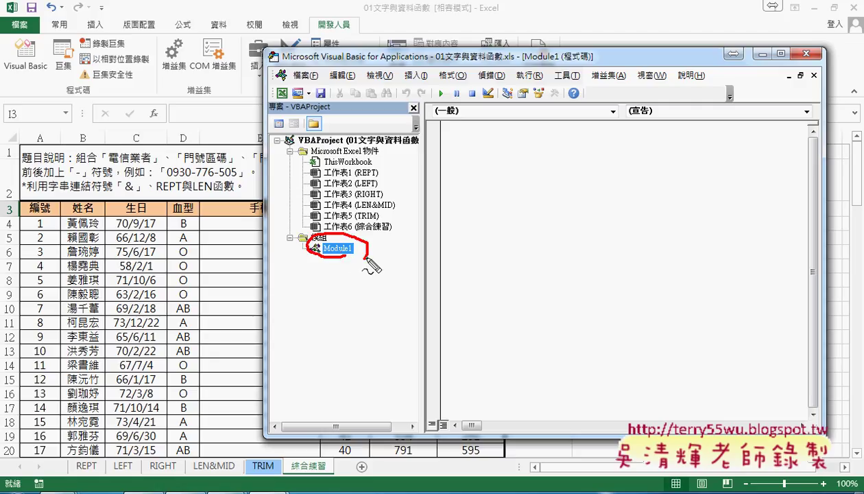
key(Escape)
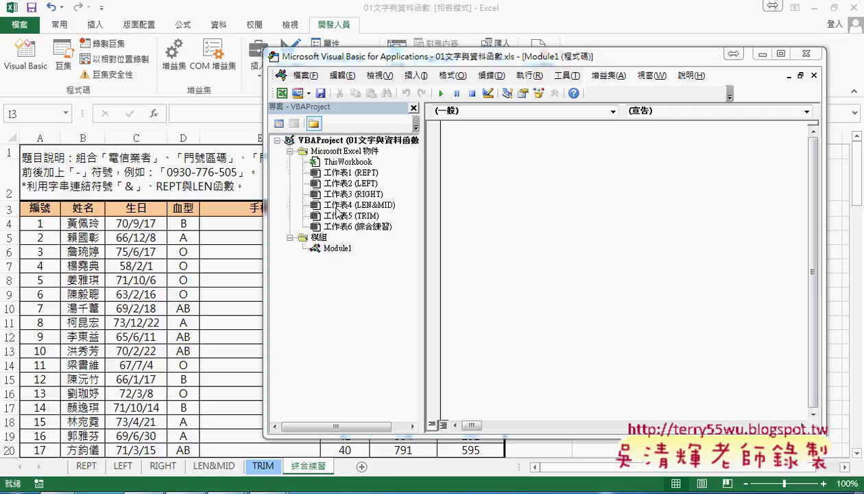
click(340, 248)
right_click(336, 194)
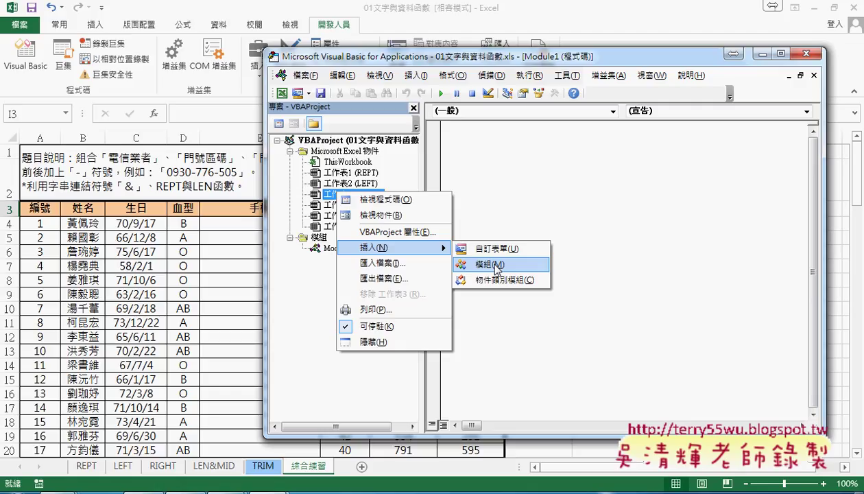
click(510, 60)
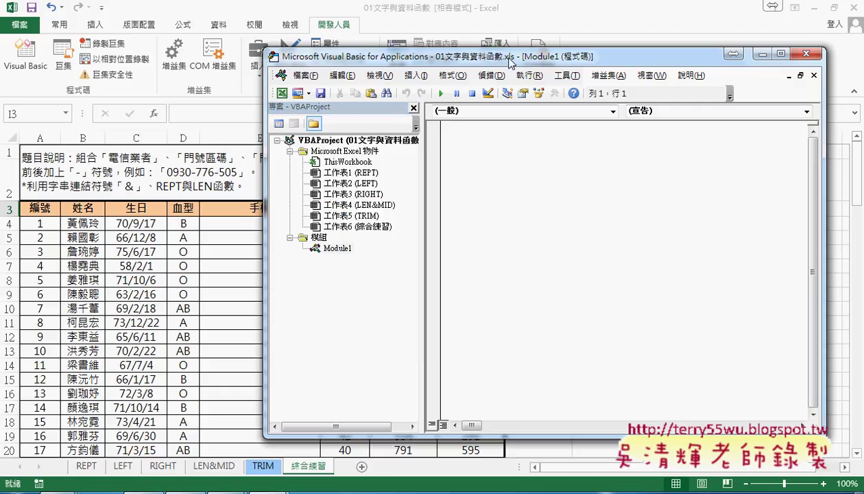
- Add a Public Sub procedure named 門號 to Module1 through the Add Procedure dialog
drag(510, 60, 504, 61)
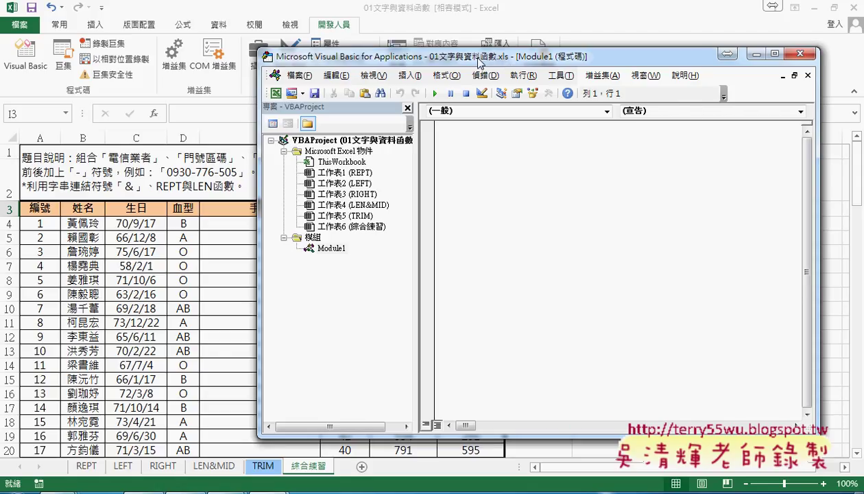
drag(478, 62, 563, 59)
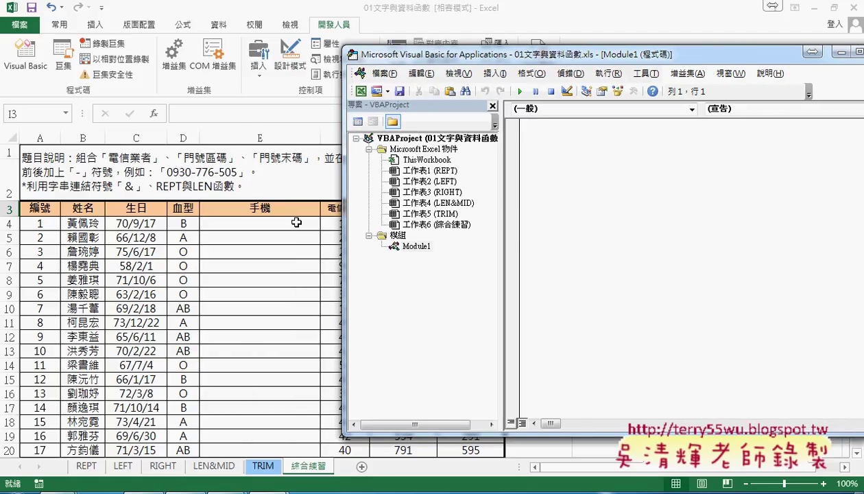
click(493, 74)
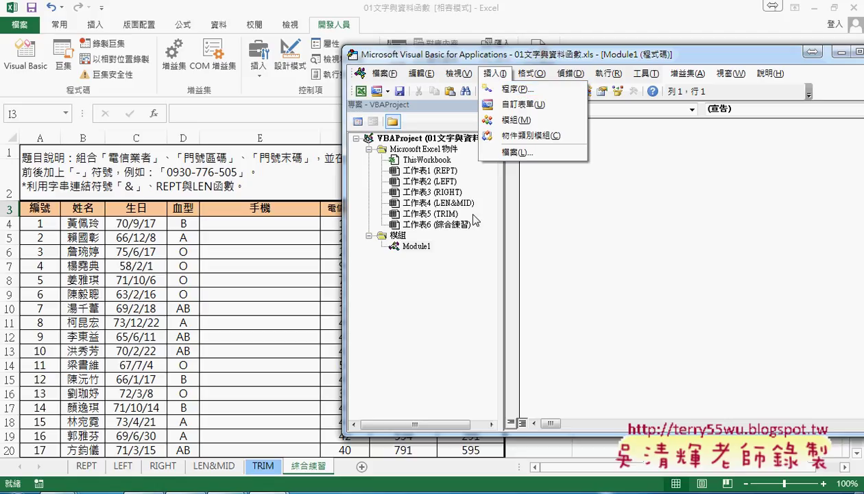
click(530, 93)
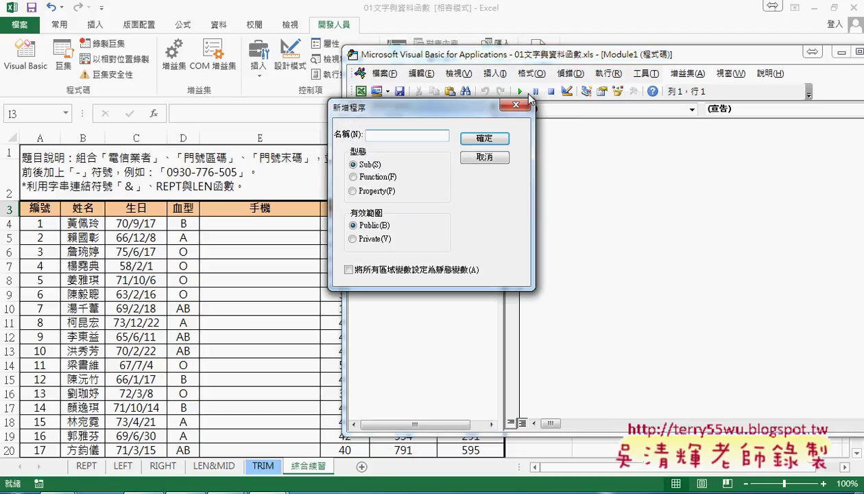
drag(474, 109, 681, 162)
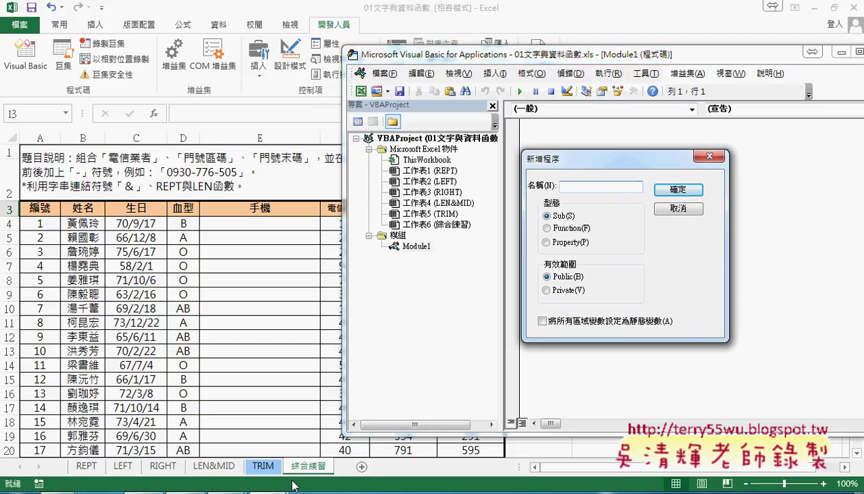
mouse_move(185, 493)
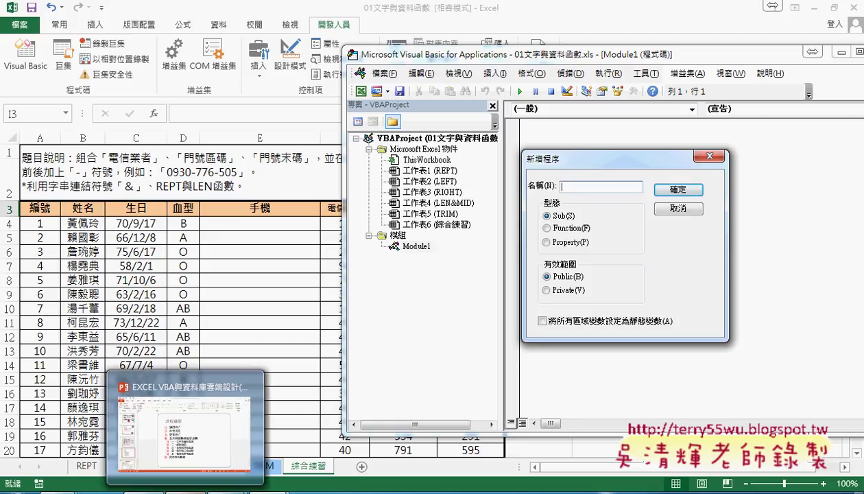
text(6)
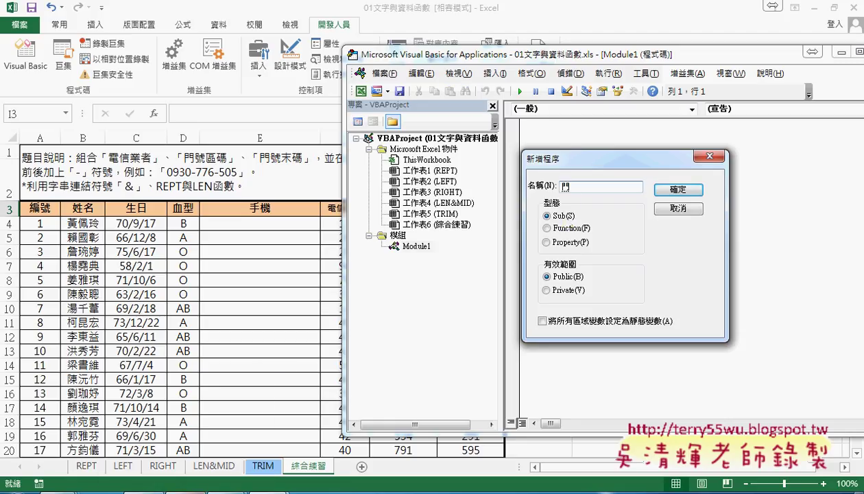
text(cl)
text(4)
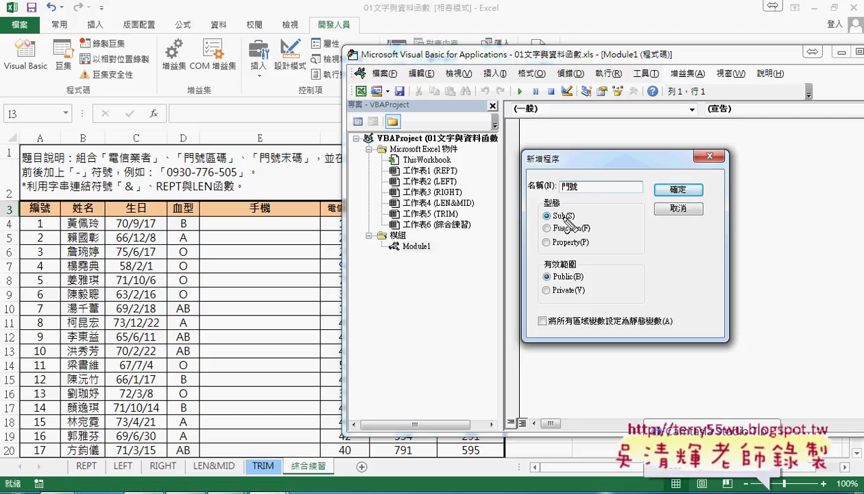
mouse_move(553, 221)
mouse_down()
mouse_move(573, 209)
mouse_move(587, 235)
mouse_move(651, 226)
mouse_move(602, 227)
mouse_move(613, 236)
mouse_up()
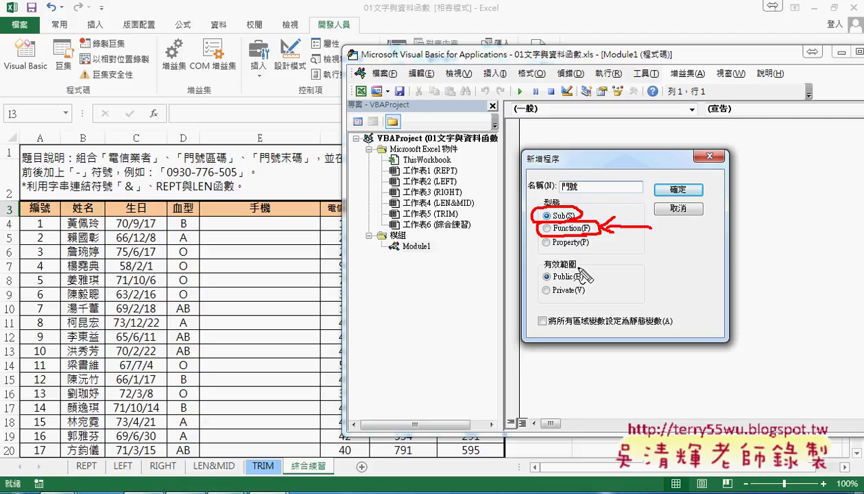
mouse_move(547, 281)
mouse_down()
mouse_move(571, 281)
mouse_move(578, 296)
mouse_up()
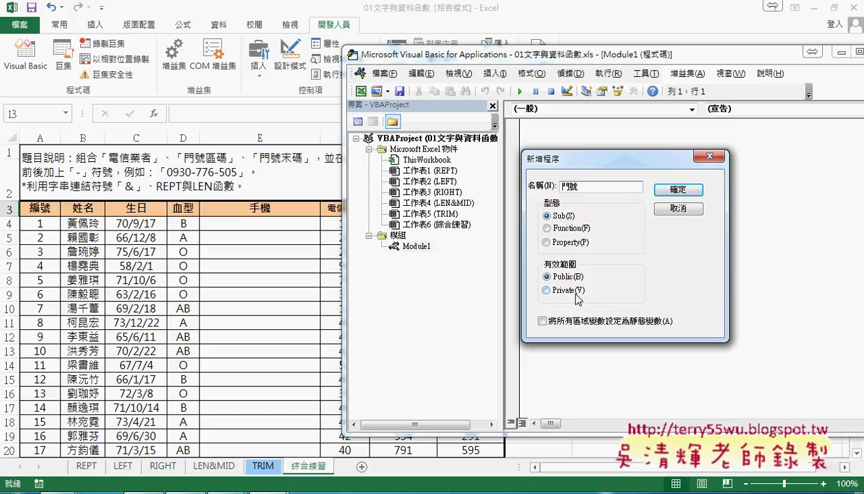
click(675, 190)
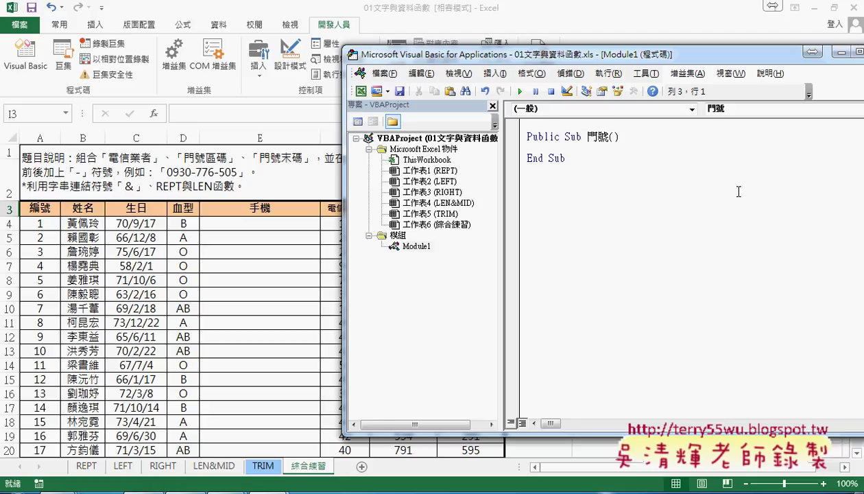
drag(499, 214, 478, 205)
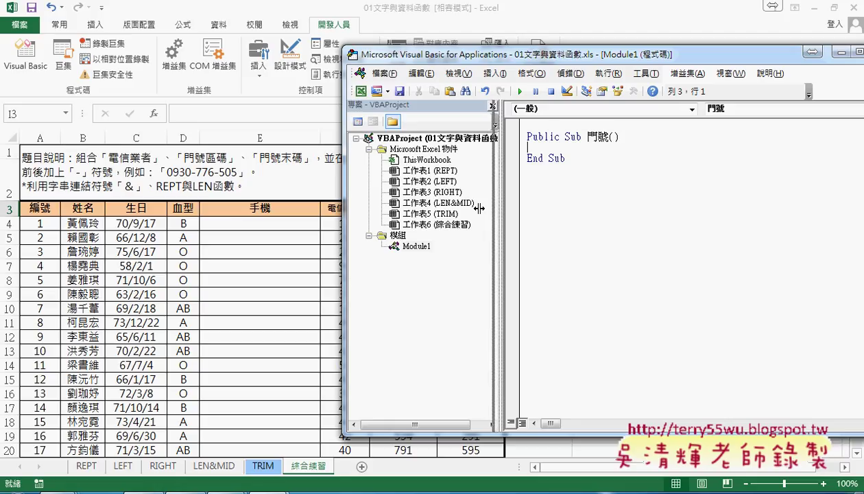
click(646, 74)
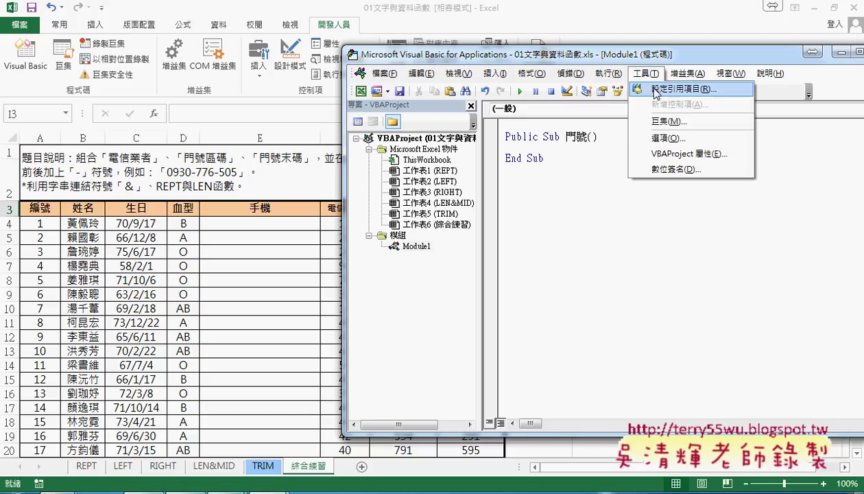
click(665, 140)
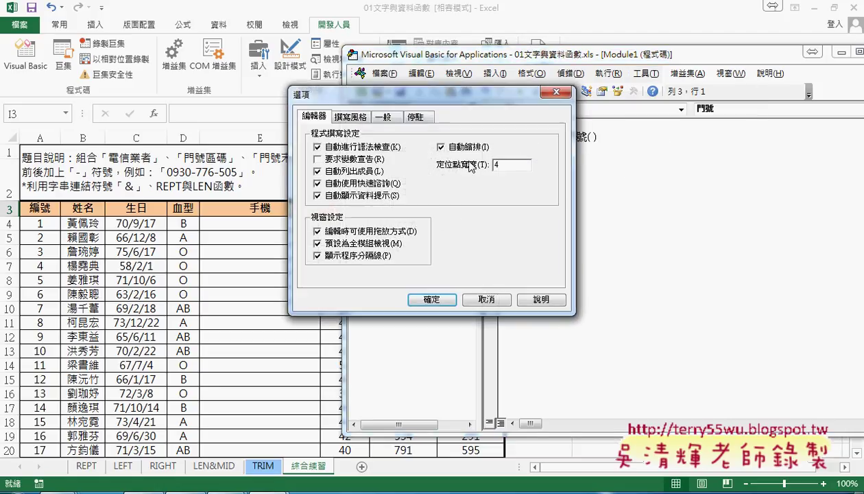
click(354, 120)
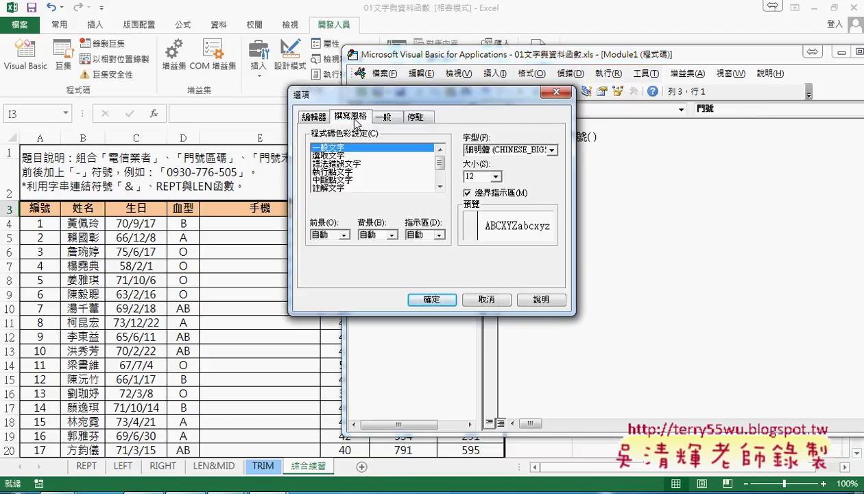
click(495, 176)
scroll(499, 193, up, 2)
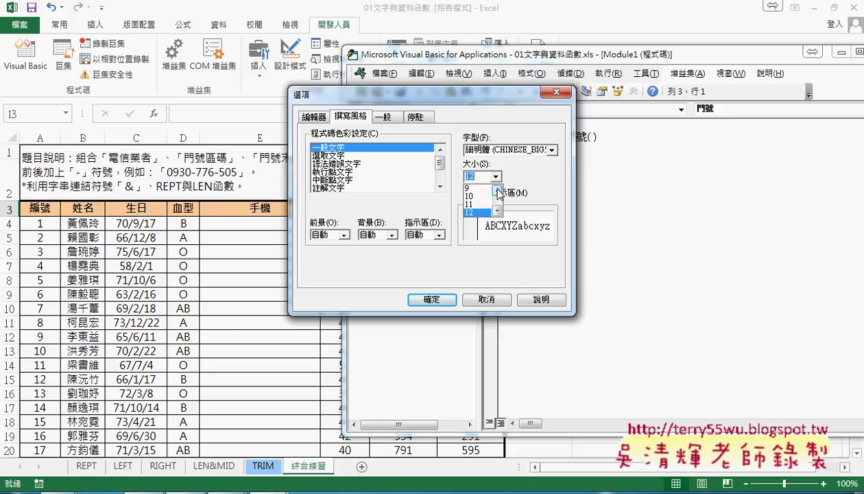
click(478, 195)
click(431, 300)
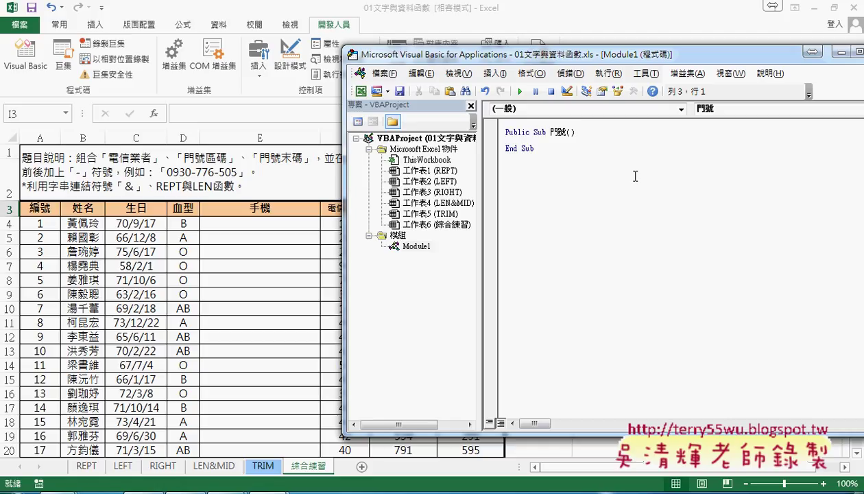
click(646, 76)
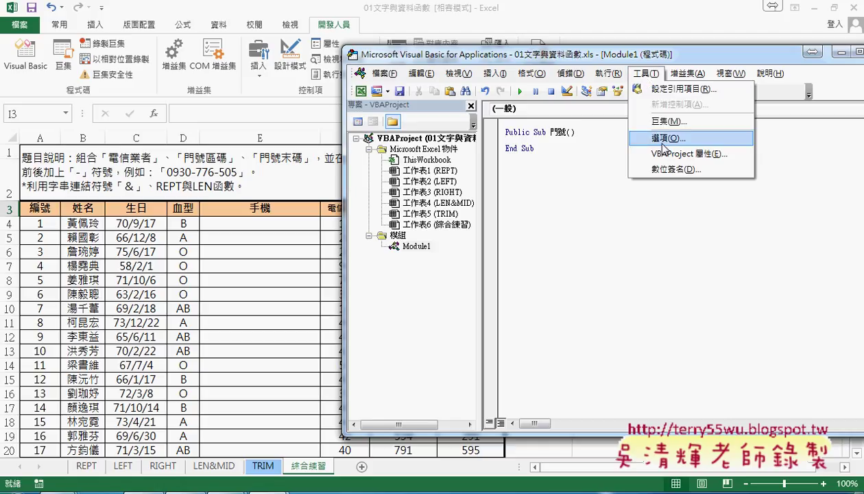
click(652, 141)
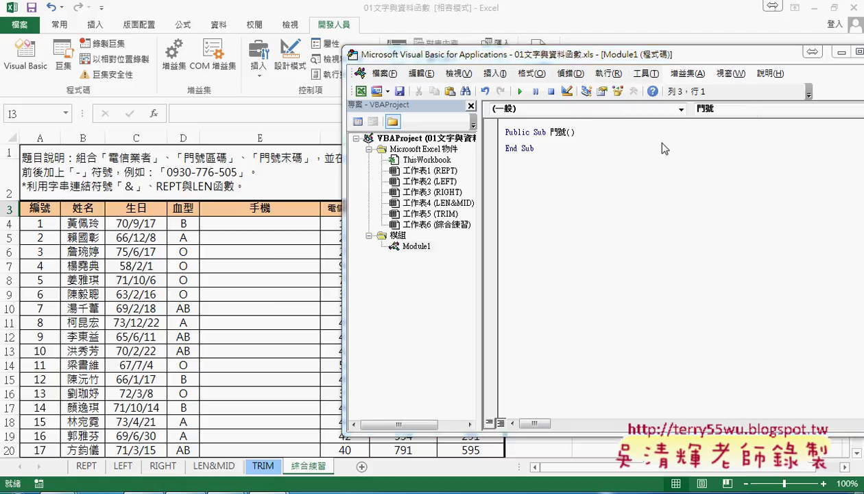
click(360, 122)
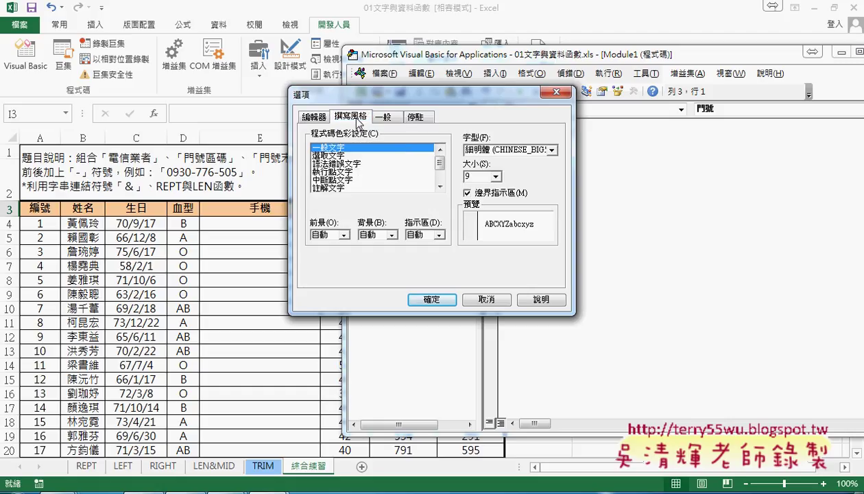
click(495, 177)
click(498, 209)
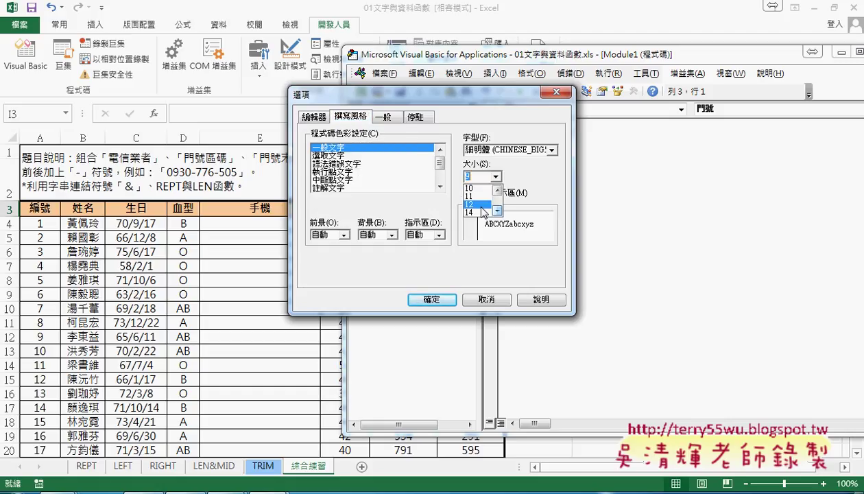
click(482, 204)
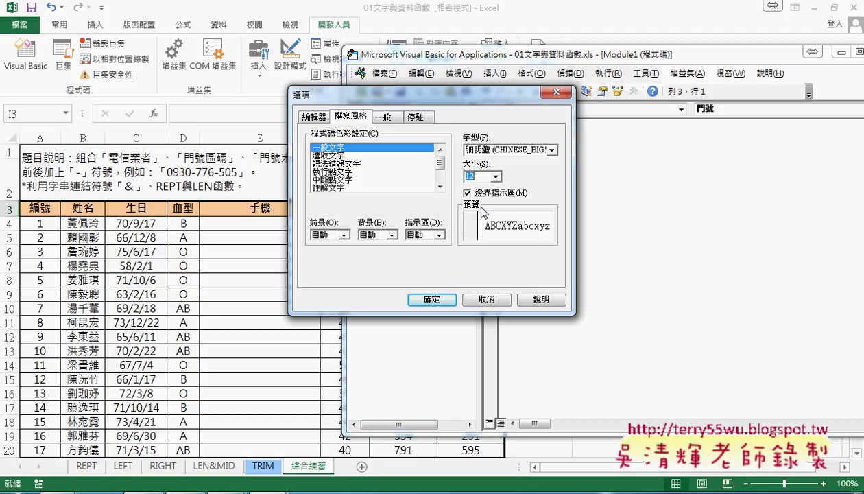
click(432, 300)
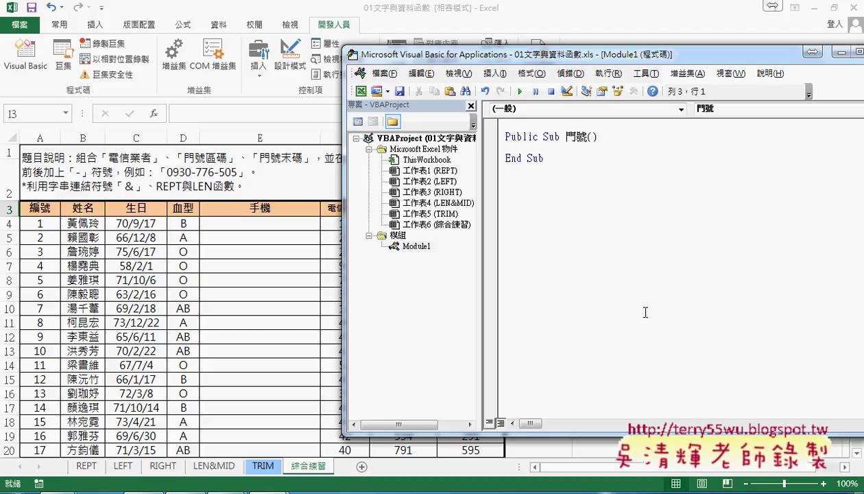
key(Tab)
- Write cells(4,"E")="09" & in the 門號 Sub, with the IME switched to English
drag(415, 60, 436, 70)
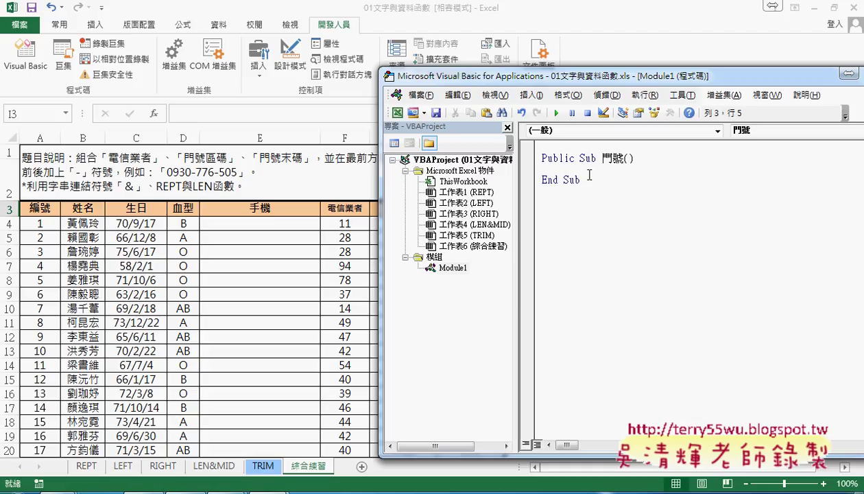
text(ㄒ)
key(Escape)
text(ce)
text(ll)
text(s)
text(()
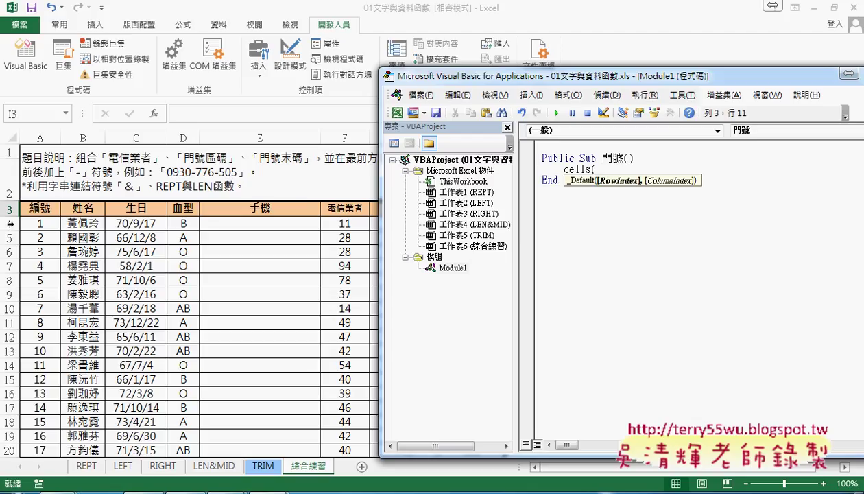
text(4)
text(,)
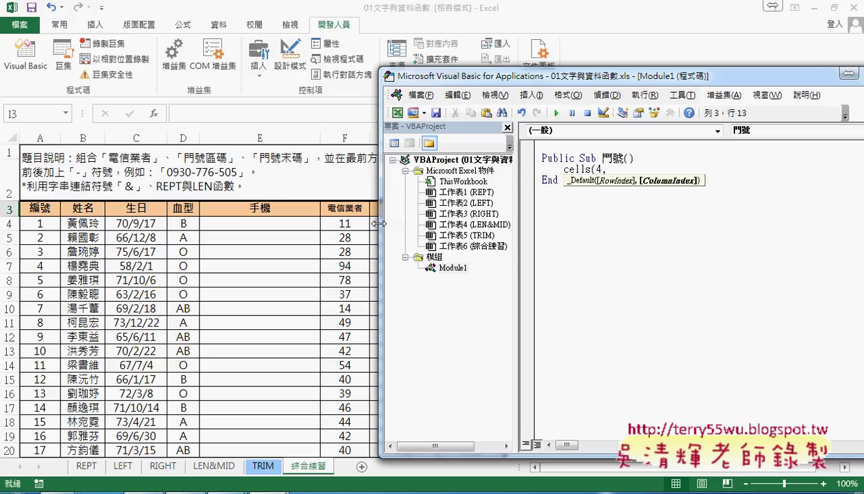
text(5)
key(BackSpace)
text(")
key(BackSpace)
text(5)
key(BackSpace)
text(")
text(E)
text("))
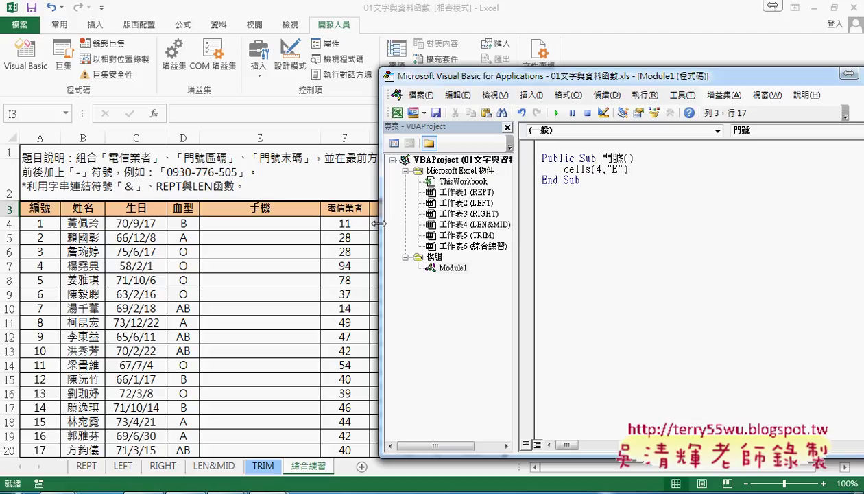
text(=)
text("0)
text(9")
text( &)
- Complete the line as "09" & Cells(4, "F") by pasting the reference and changing E to F
drag(379, 224, 441, 219)
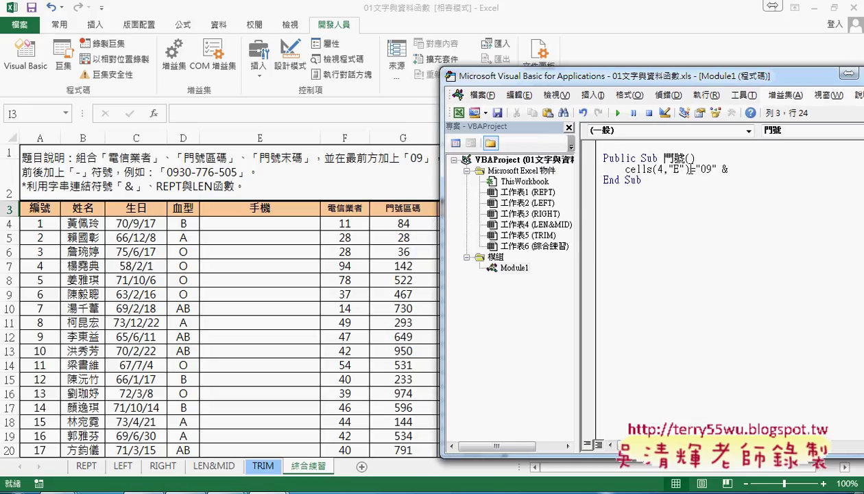
drag(625, 168, 689, 168)
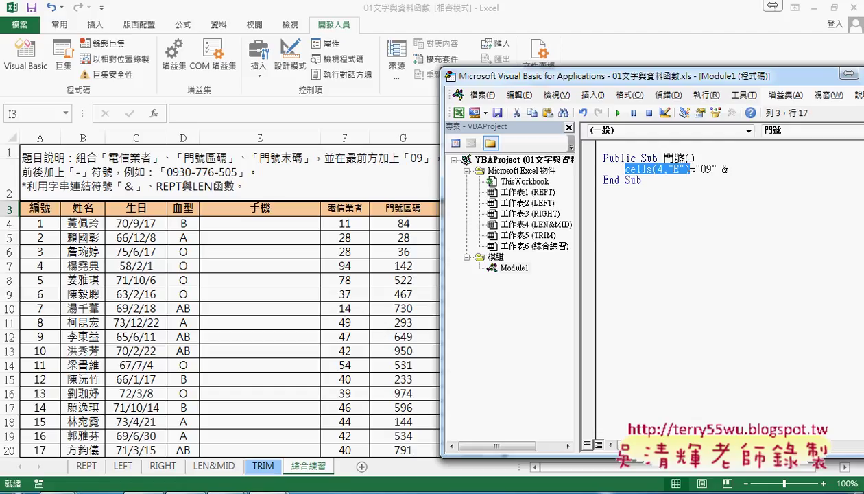
click(765, 166)
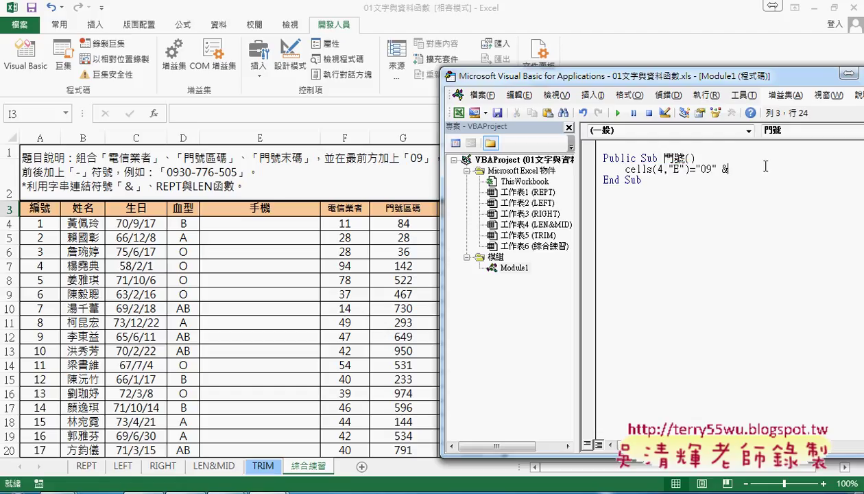
text(cells(4,"E"))
double_click(785, 169)
text(F)
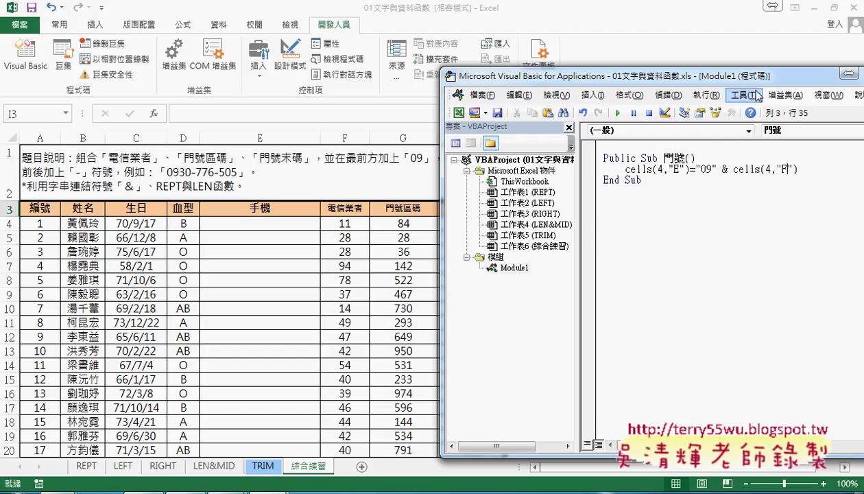
drag(712, 78, 694, 76)
click(752, 219)
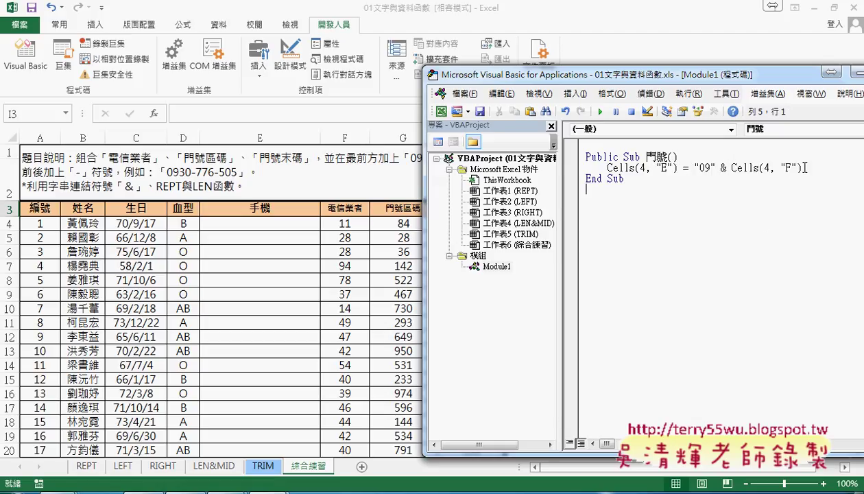
- Highlight the "09" & Cells(4, "F") expression and run 門號 so E4 shows 911
drag(802, 168, 730, 171)
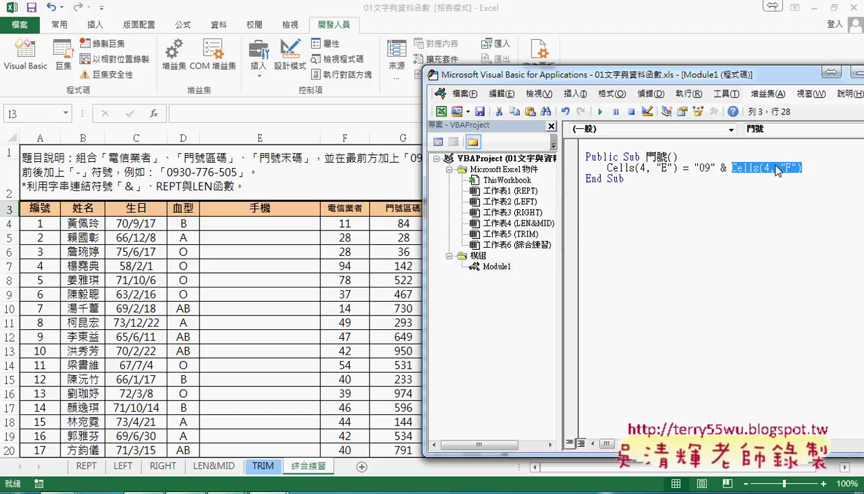
click(719, 167)
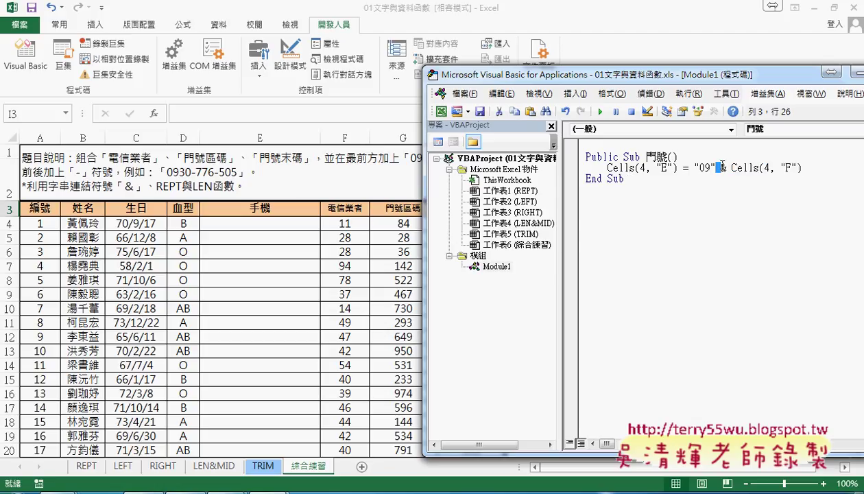
click(726, 167)
drag(726, 167, 731, 167)
drag(694, 167, 806, 170)
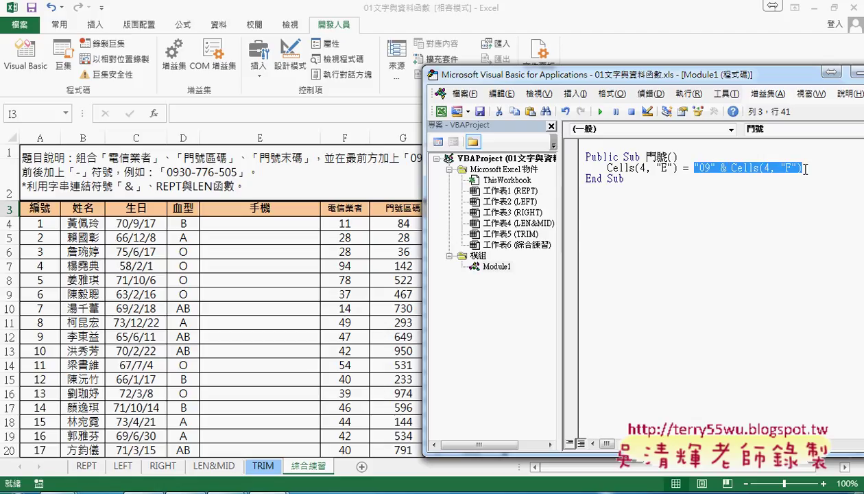
click(622, 168)
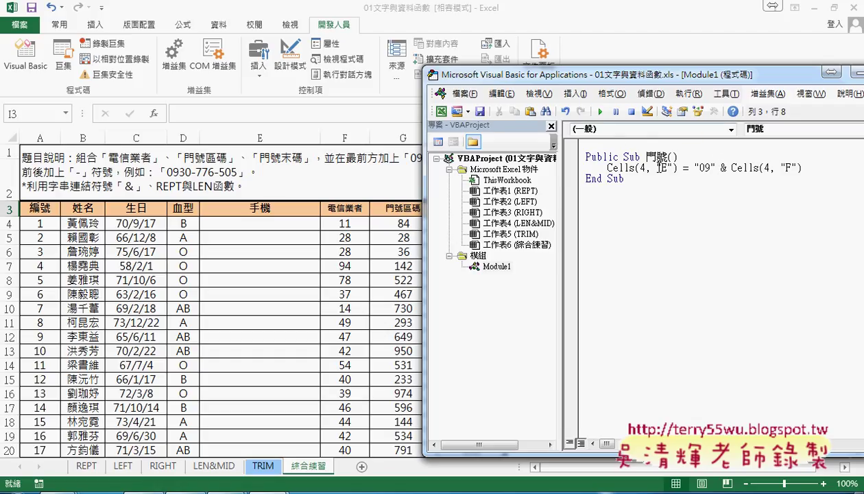
drag(694, 167, 802, 167)
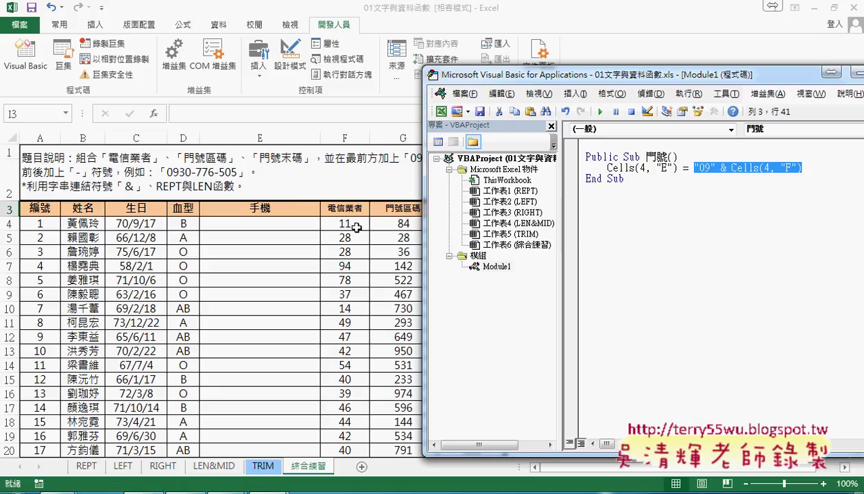
click(601, 112)
- Append & "-" & format( to the Cells(4, "E") line, widening the editor to fit
drag(717, 78, 447, 255)
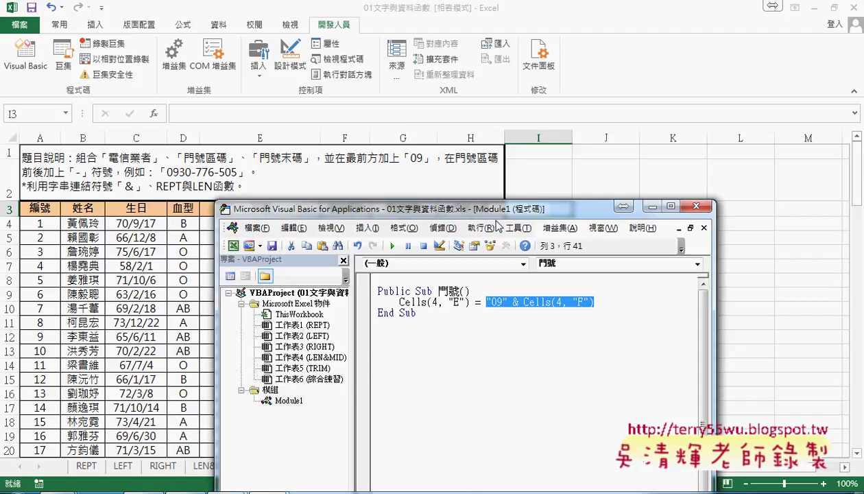
click(542, 343)
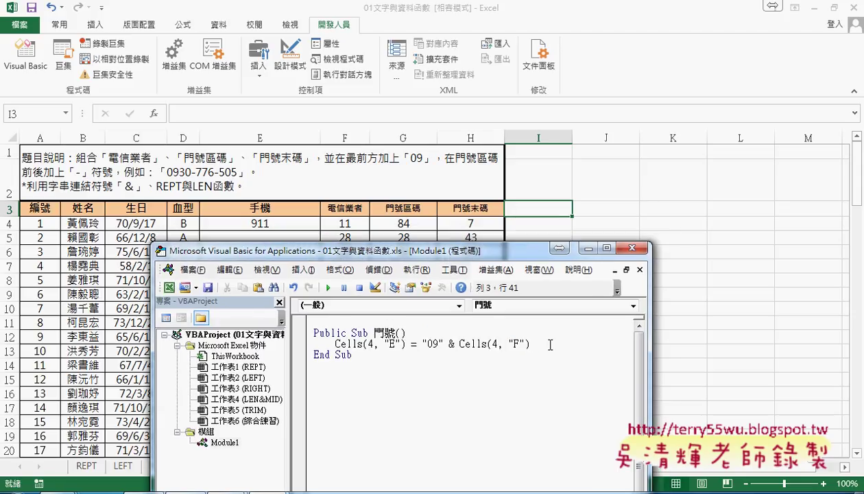
text(& )
text("-)
text(")
text( &)
drag(650, 358, 805, 359)
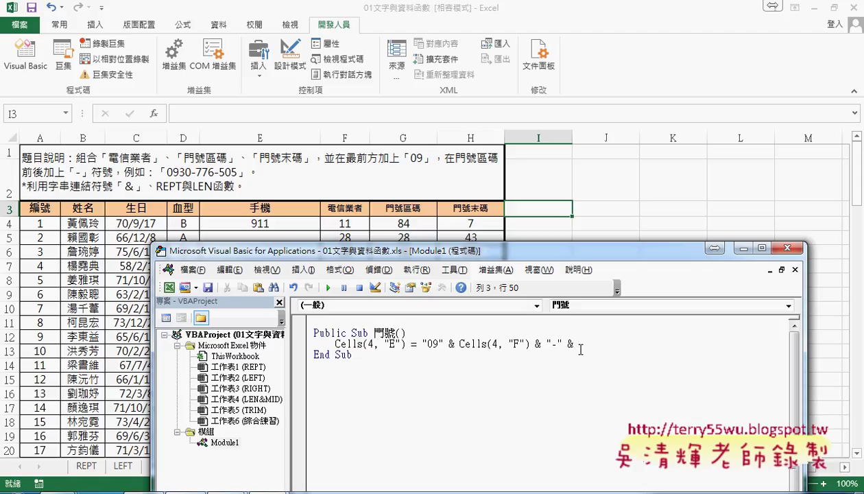
text(for)
text(mat)
text(()
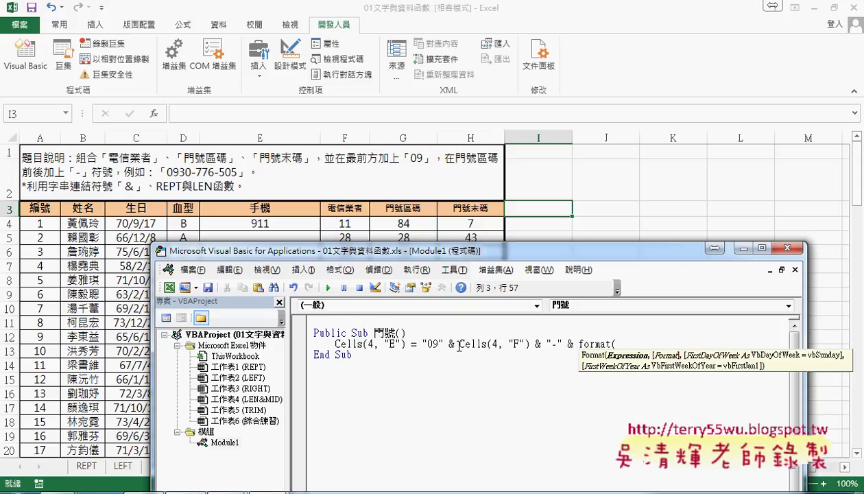
- Copy Cells(4, "F") into the format call and change it to Cells(4, "G")
drag(454, 344, 526, 343)
click(483, 343)
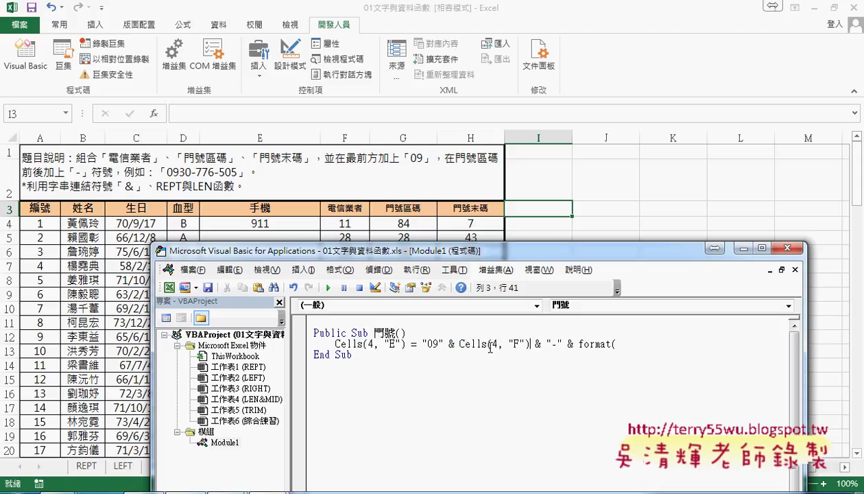
drag(459, 344, 529, 344)
key(ctrl+c)
click(650, 348)
key(ctrl+v)
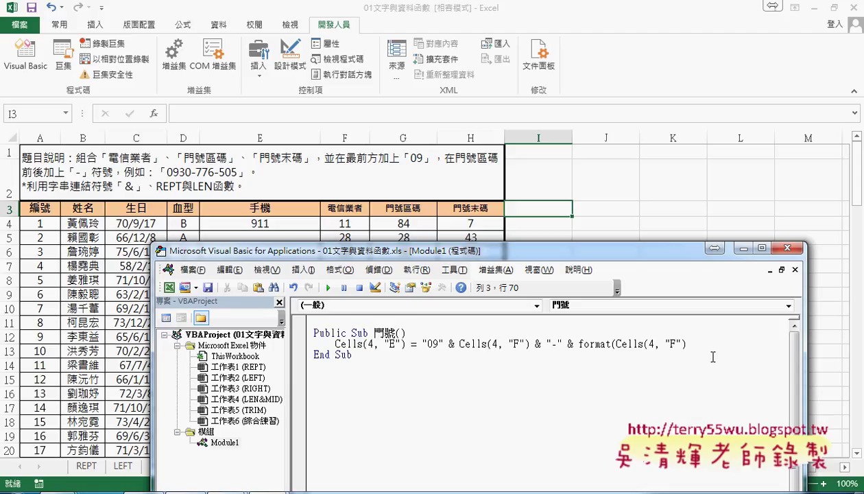
click(676, 343)
text(G)
- Add the "000" format argument and run 門號 so E4 shows 0911-084
key(End)
text(,"")
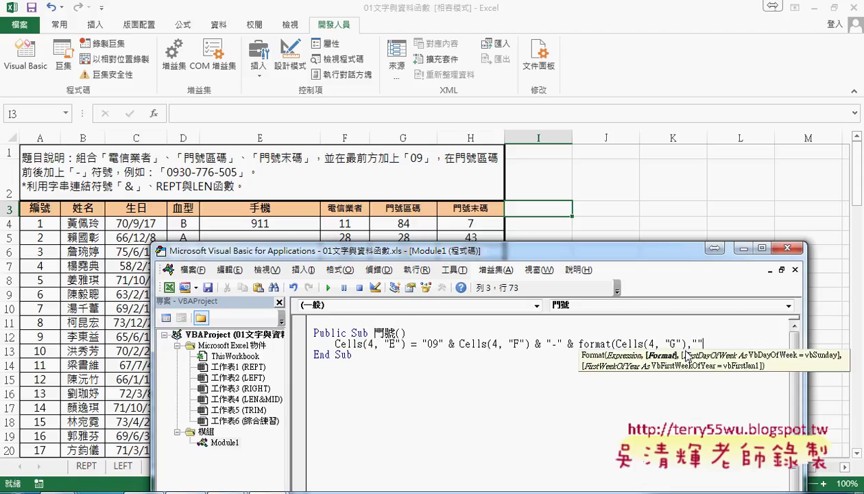
key(Left)
text(000)
key(End)
text())
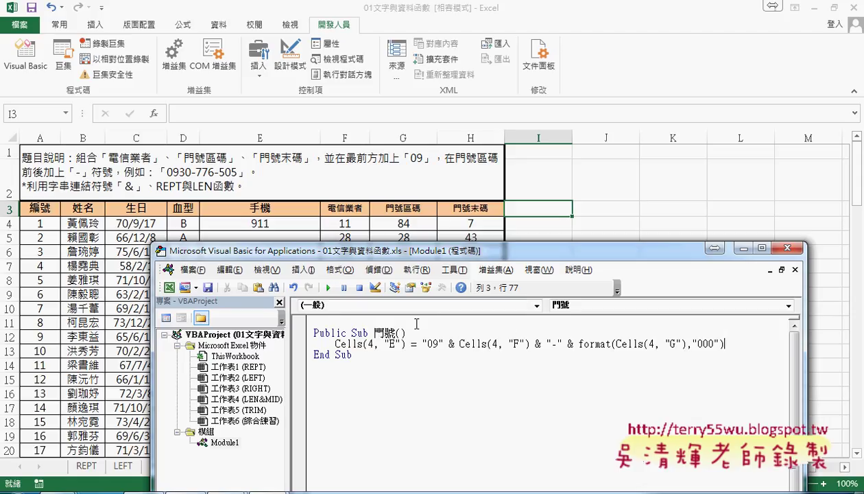
drag(547, 344, 563, 344)
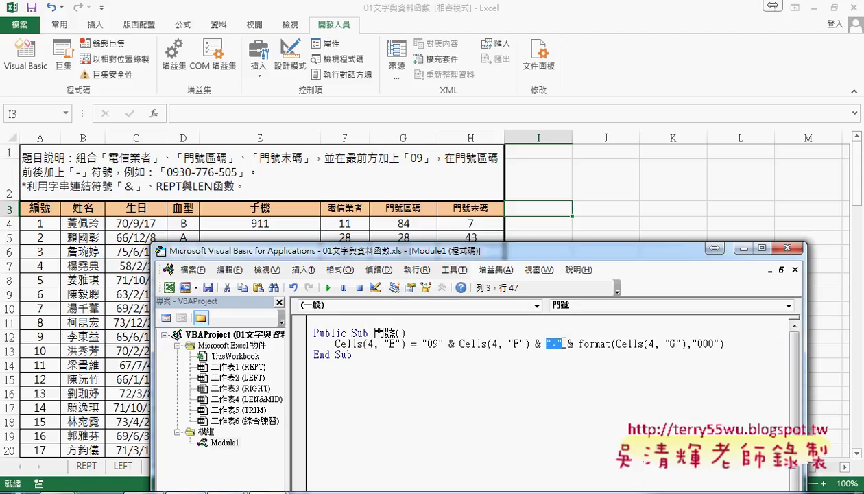
click(328, 287)
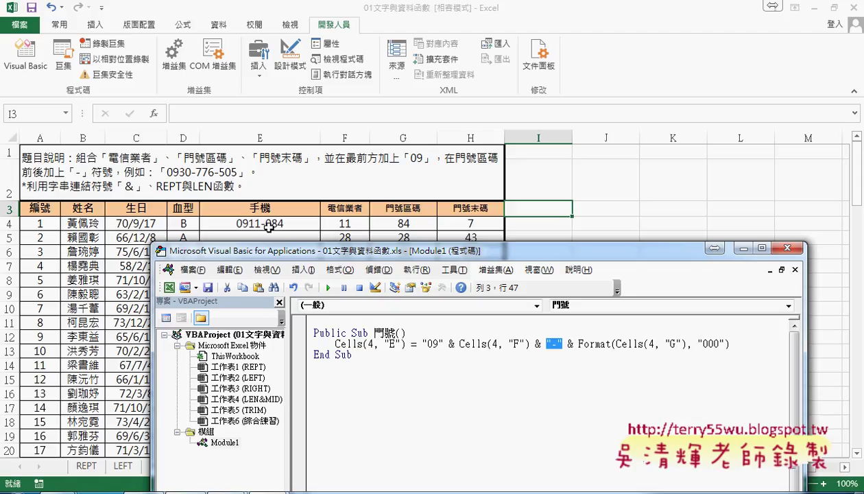
drag(321, 257, 214, 253)
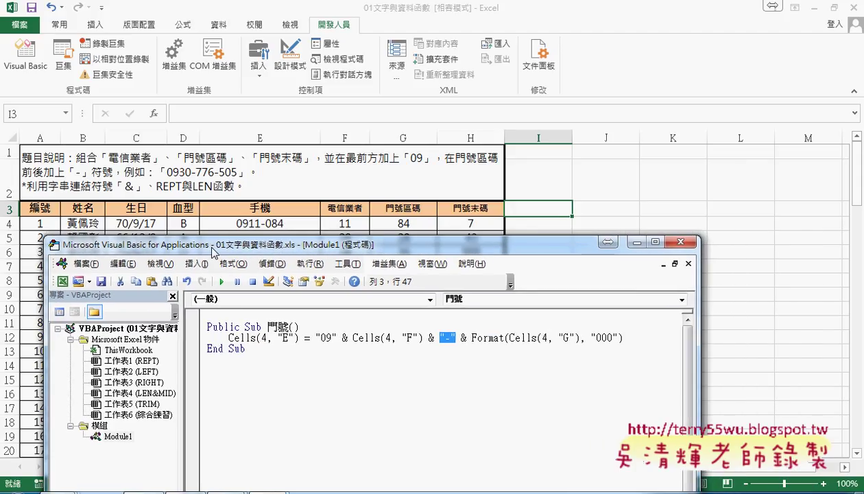
drag(699, 336, 843, 336)
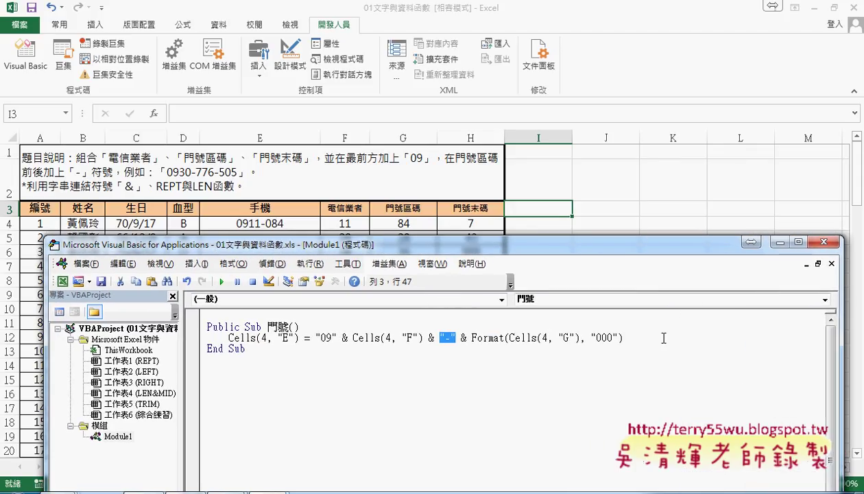
drag(621, 337, 421, 338)
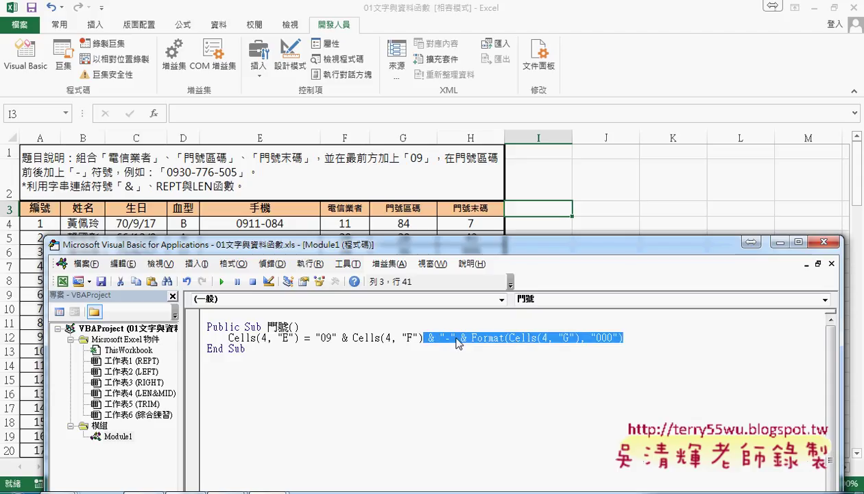
key(ctrl+c)
click(646, 336)
key(ctrl+v)
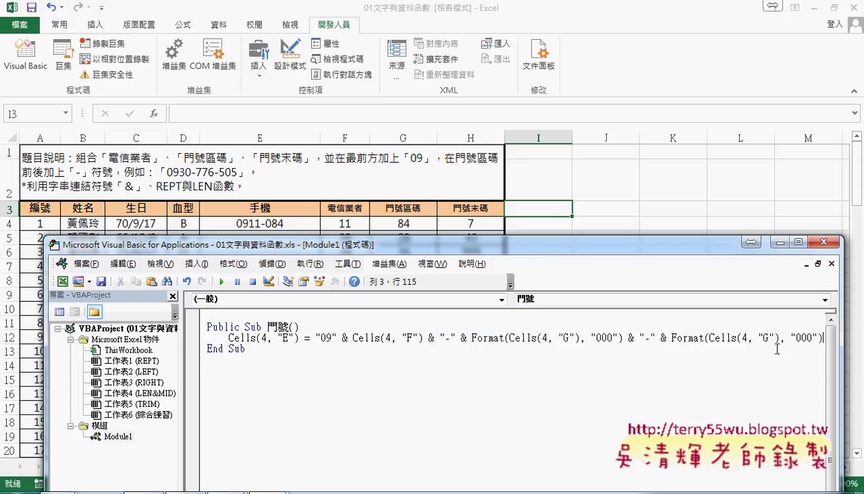
double_click(766, 337)
text(H)
click(222, 282)
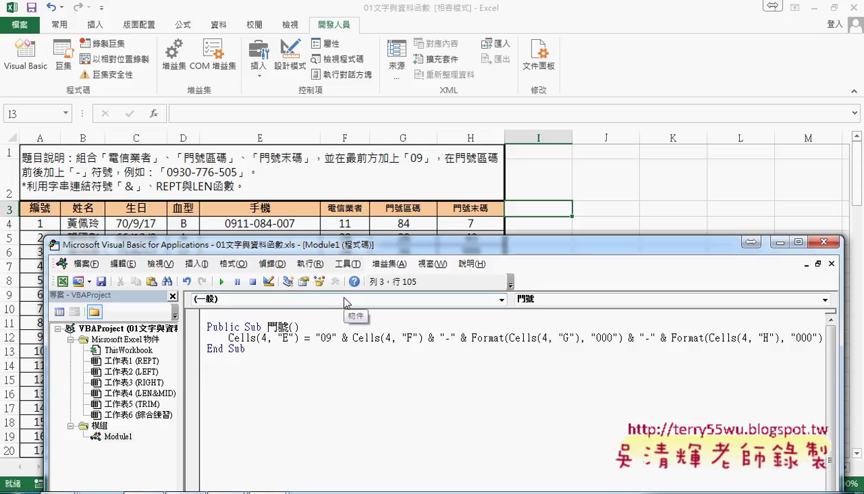
- Copy the Cells(4, "E") statement and start a new indented line below it
drag(316, 338, 821, 338)
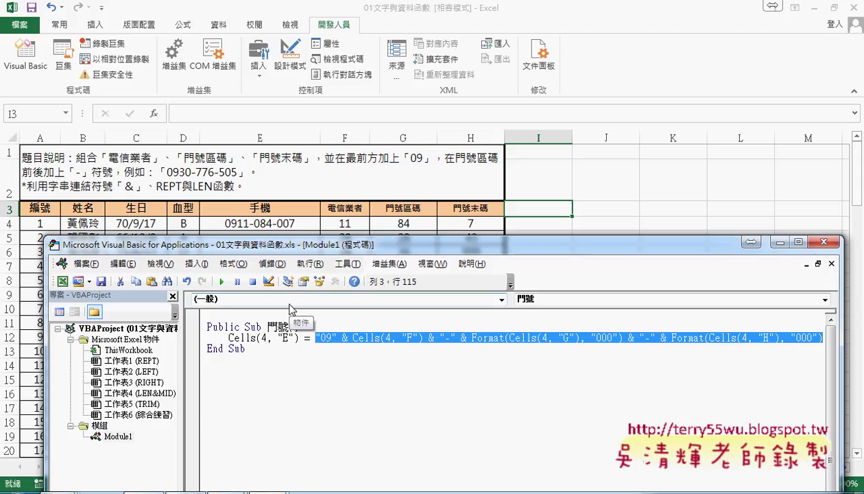
mouse_move(316, 344)
mouse_down()
mouse_move(454, 343)
mouse_move(283, 331)
mouse_move(288, 344)
mouse_up()
mouse_move(220, 215)
mouse_down()
mouse_move(219, 233)
mouse_move(210, 235)
mouse_up()
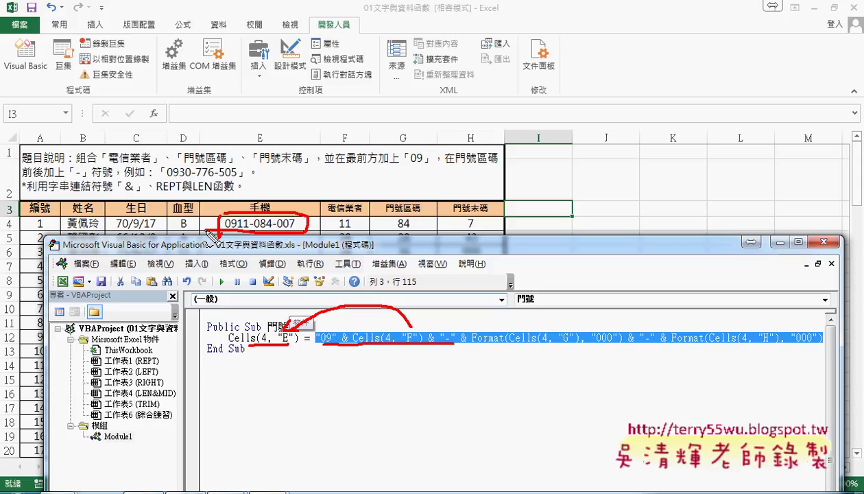
key(Escape)
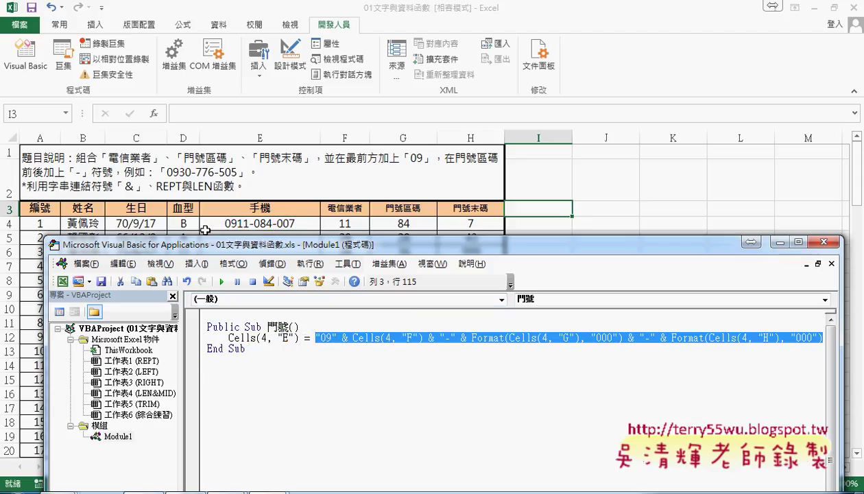
click(229, 337)
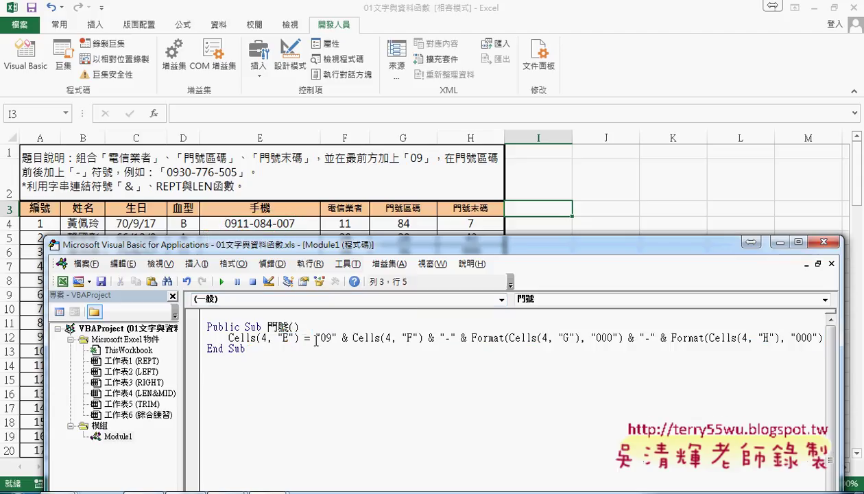
key(shift+End)
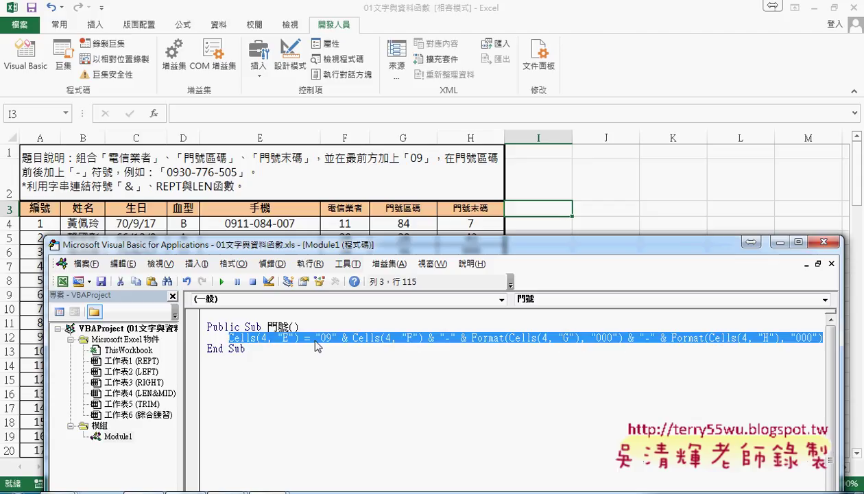
key(End)
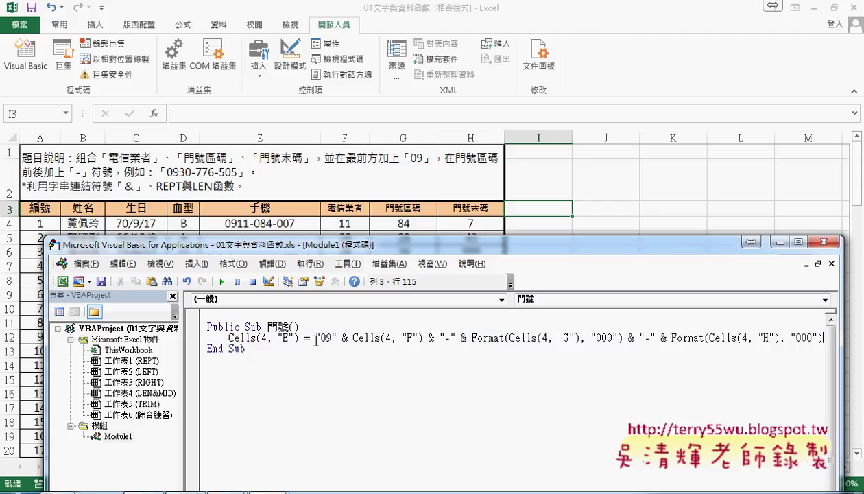
key(Return)
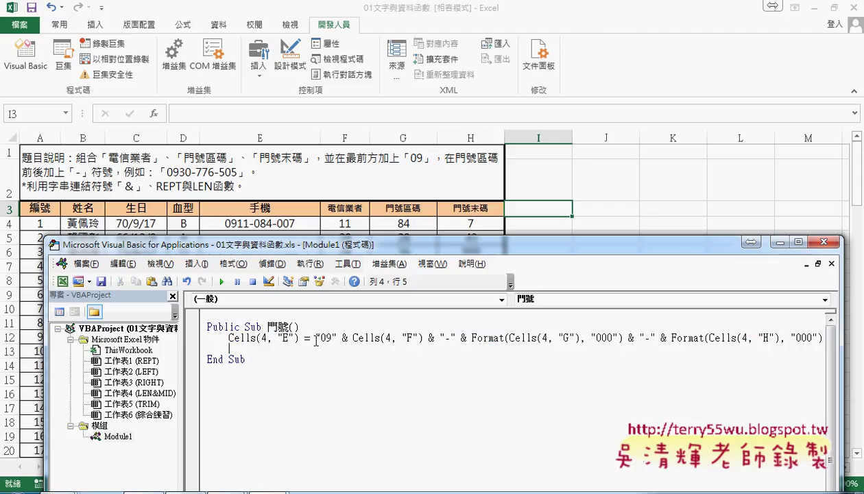
- Paste a duplicate of the Cells(4, "E") statement onto the new line and select its row number
key(ctrl+v)
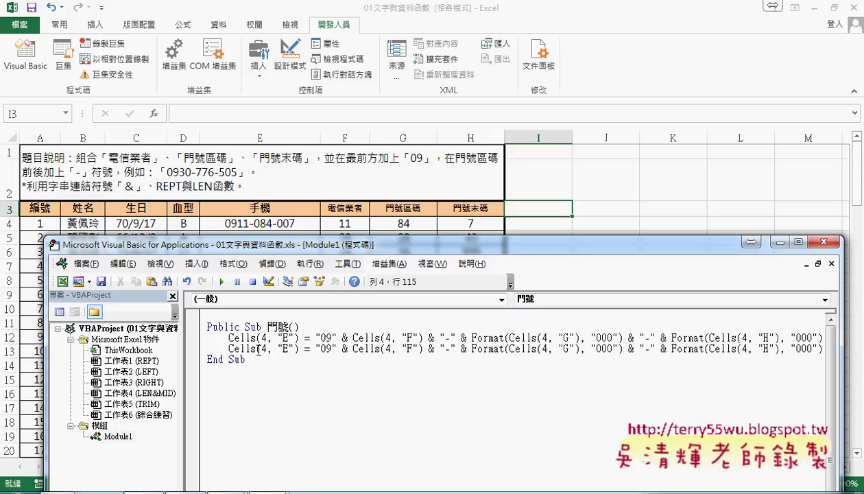
double_click(263, 348)
drag(325, 245, 325, 276)
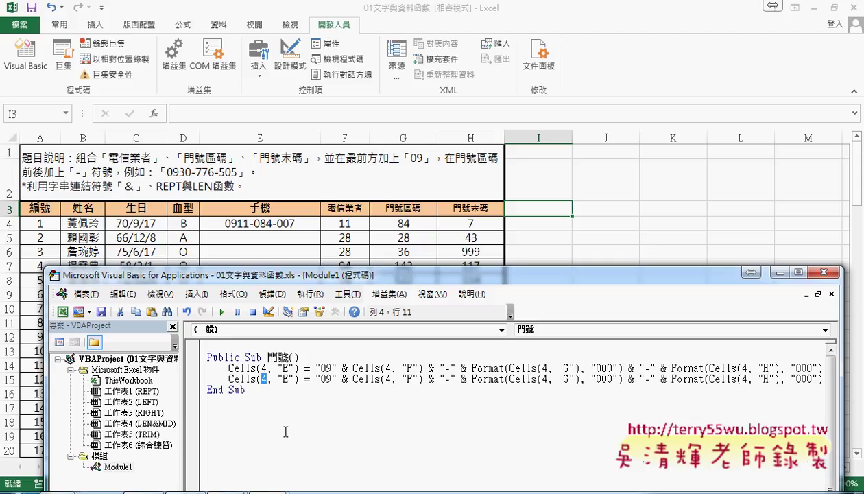
click(206, 378)
- Delete the duplicate statement and add an indented blank line under the 門號 Sub header
key(shift+Up)
key(Delete)
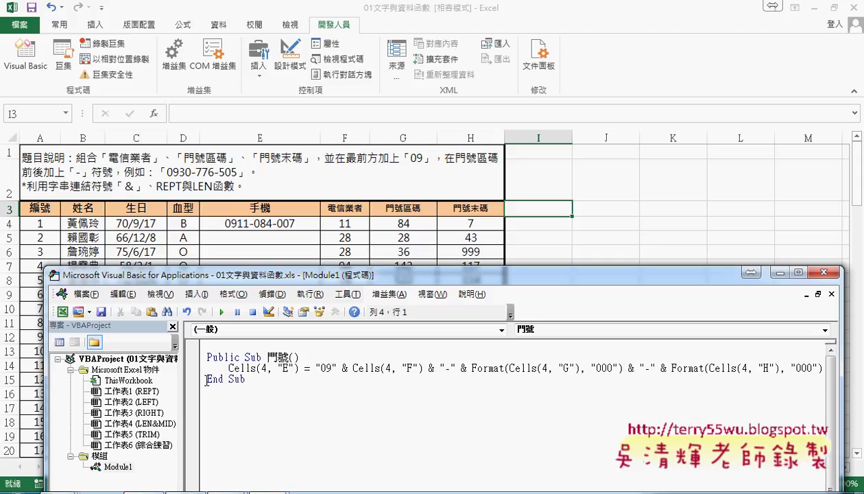
key(Up)
key(End)
key(Return)
key(Return)
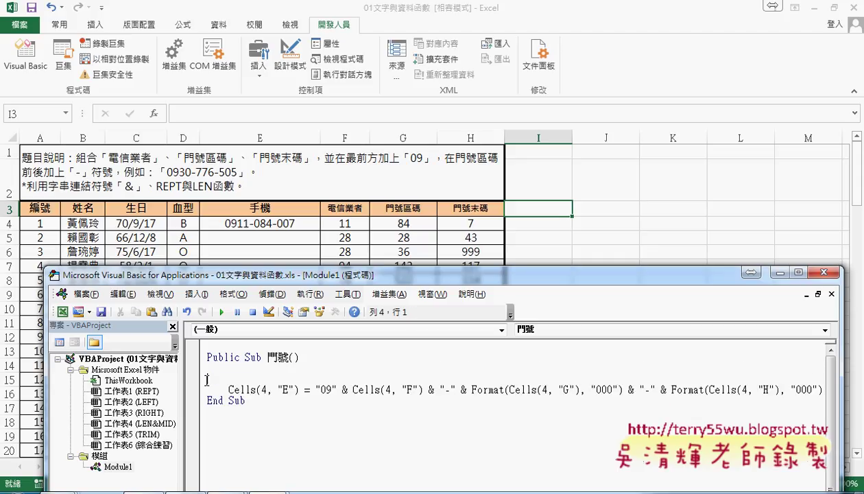
key(Tab)
- Type the loop header For i = 4 To 103 on that line
drag(207, 367, 229, 368)
click(233, 368)
text(fo)
text(r)
text(i)
text(=)
text(4)
text( to )
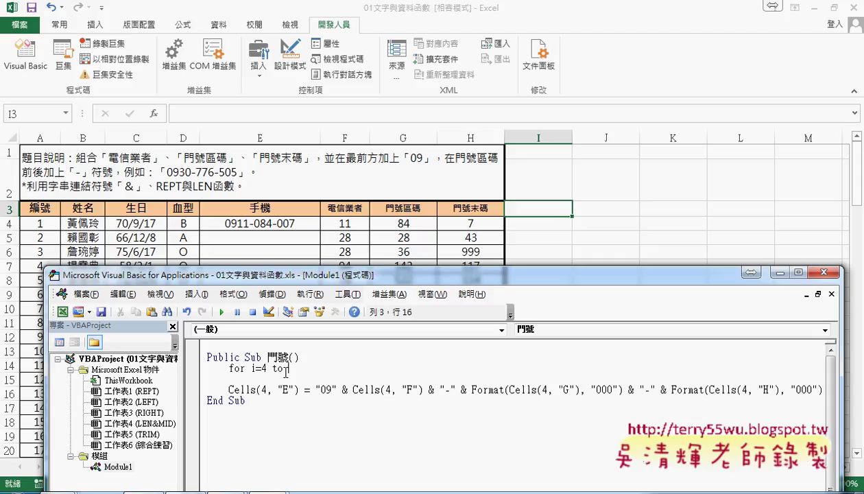
text(103)
key(Return)
key(Return)
- Add Next to close the loop and move the Cells statement inside it, indented
text(n)
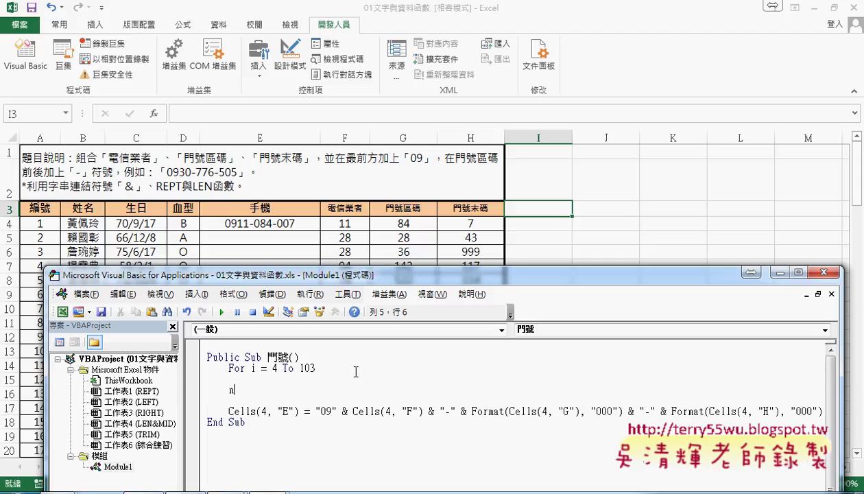
text(ext)
click(272, 368)
click(243, 390)
click(253, 378)
click(198, 414)
drag(235, 414, 206, 379)
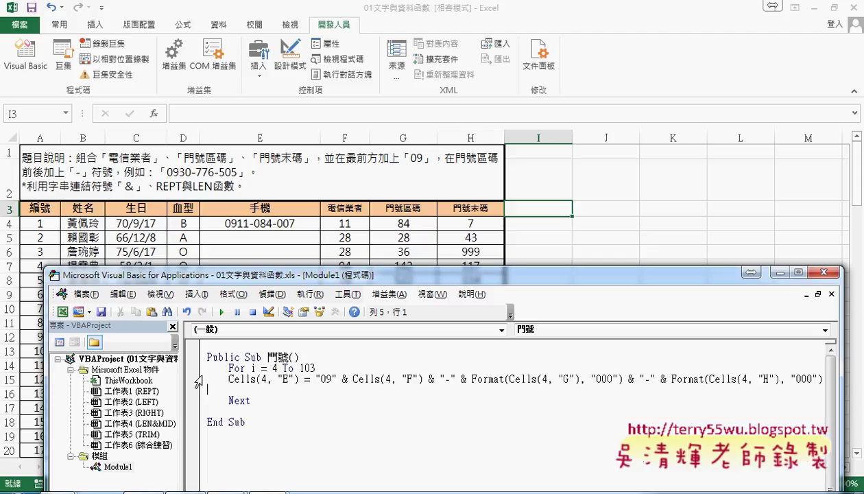
key(Tab)
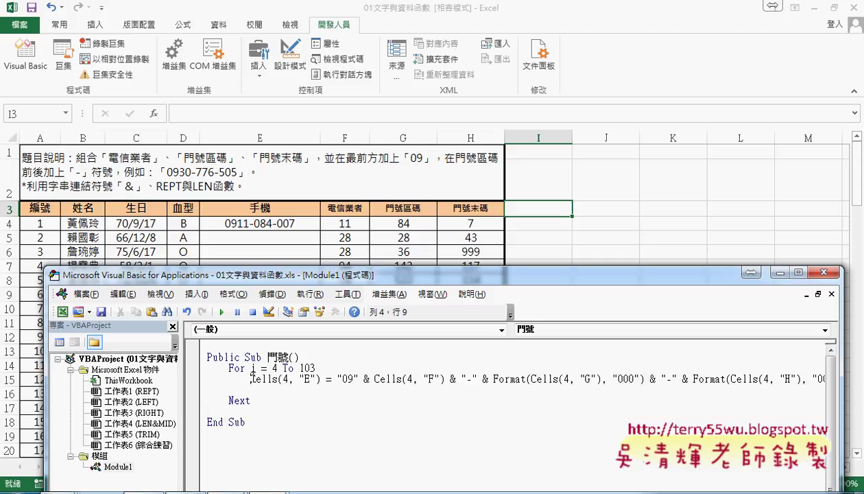
- Remove the leftover blank lines above Next and before End Sub
key(End)
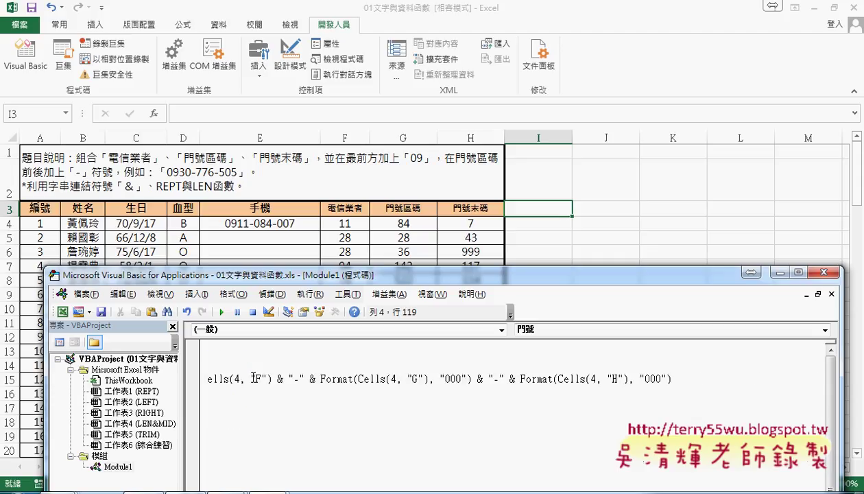
key(Delete)
key(Home)
key(Up)
key(Left)
key(Left)
key(Left)
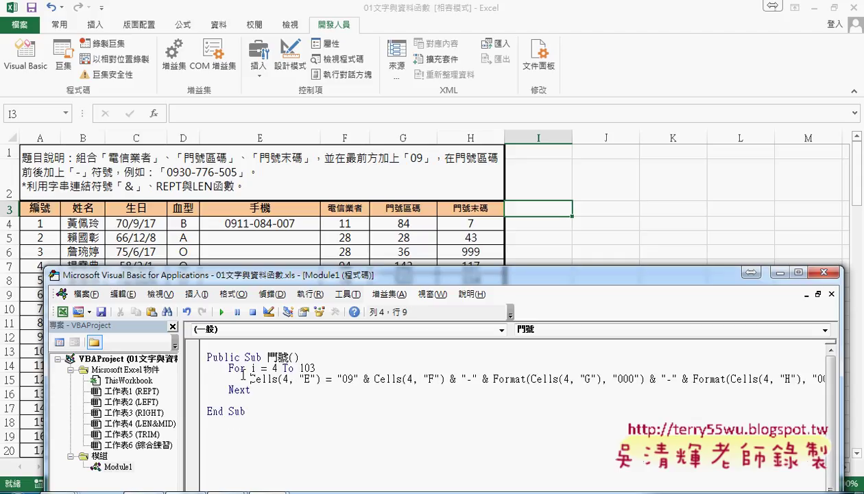
click(258, 380)
click(265, 391)
key(Delete)
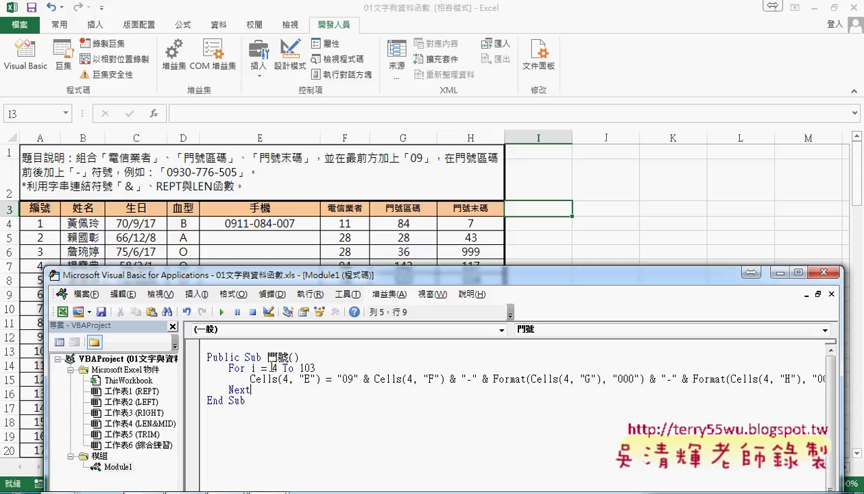
drag(288, 283, 242, 265)
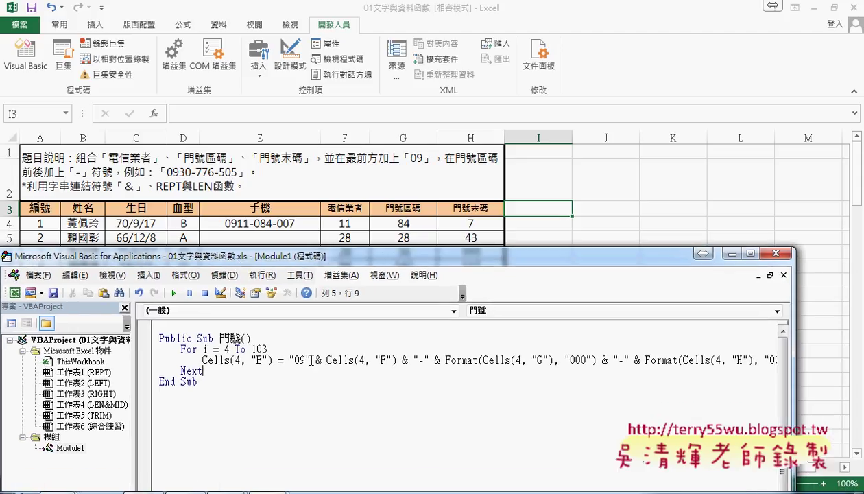
- Replace the row 4 with i in the Cells references for columns E, F, G and H
click(238, 353)
double_click(237, 354)
text(i)
double_click(362, 359)
text(i)
double_click(517, 360)
text(i)
double_click(718, 359)
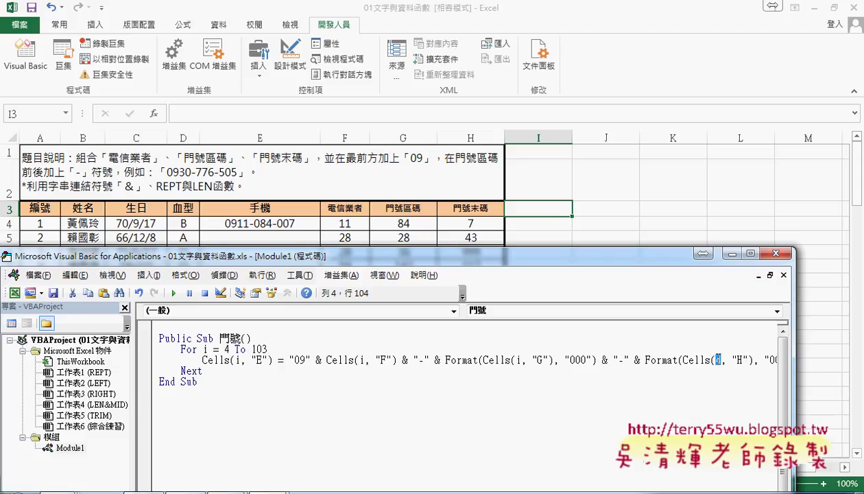
text(i)
drag(473, 260, 820, 146)
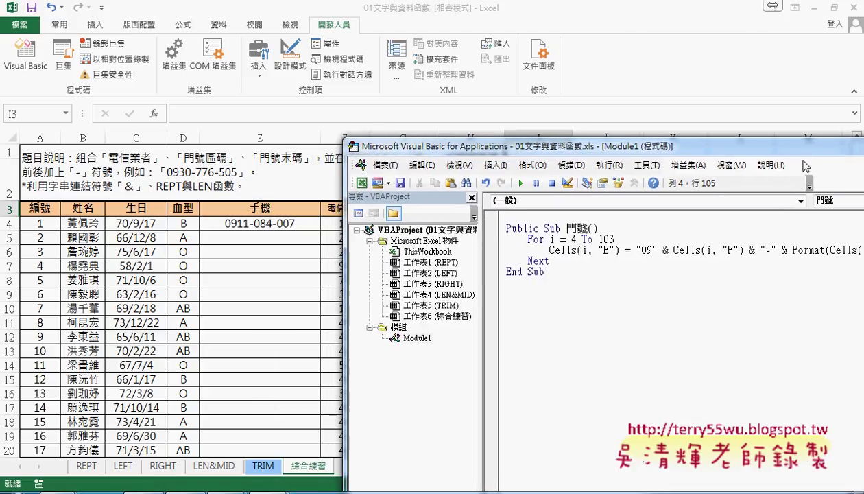
click(601, 250)
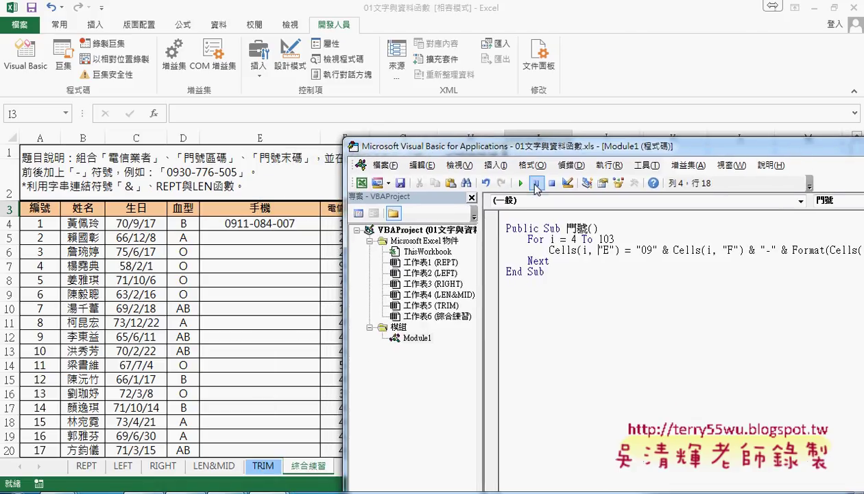
click(526, 186)
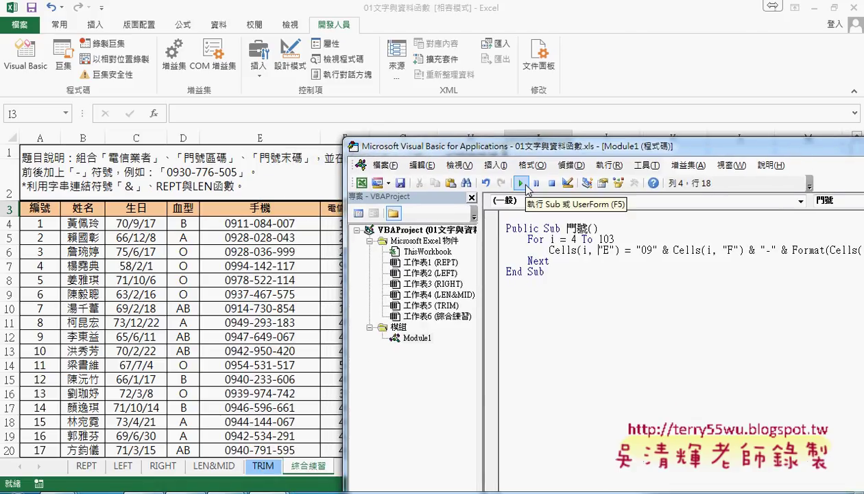
click(251, 225)
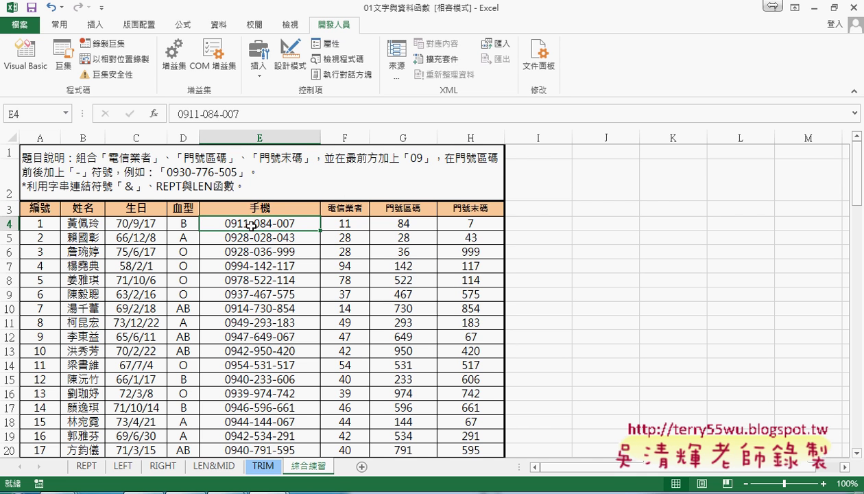
key(ctrl+Down)
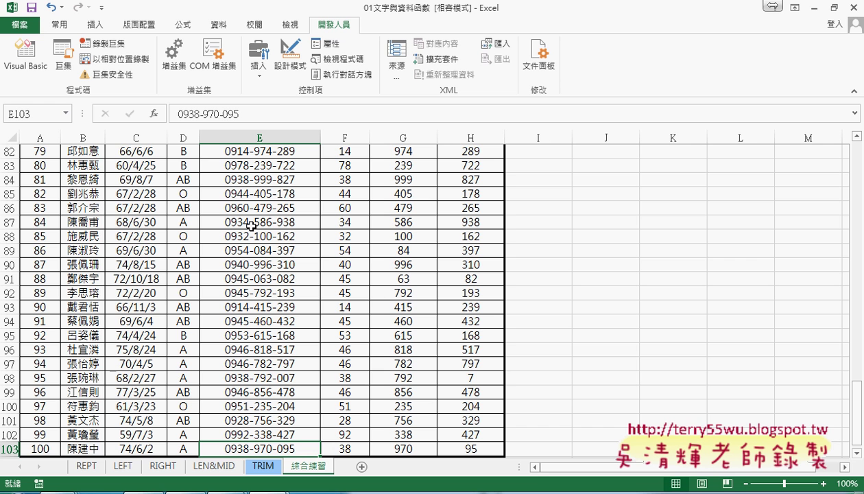
key(ctrl+Up)
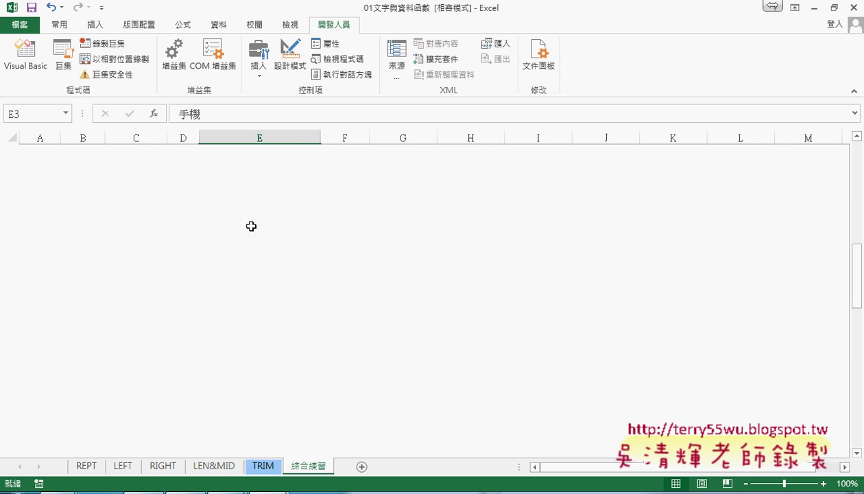
mouse_move(277, 490)
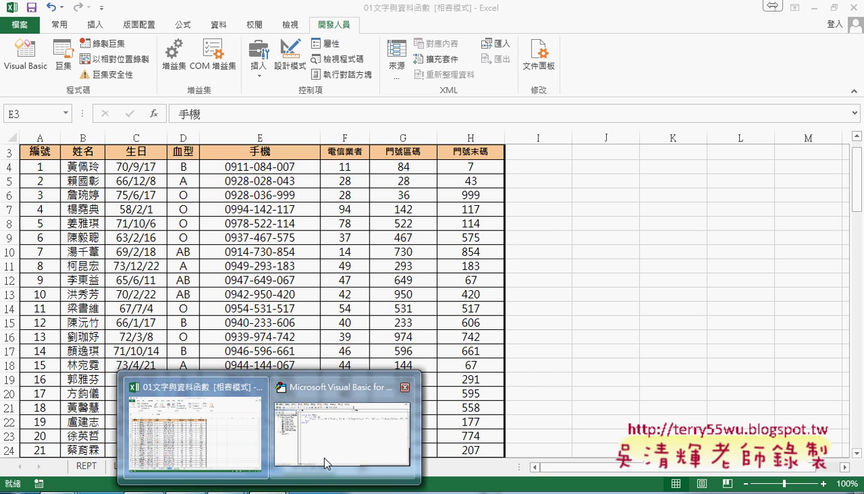
click(328, 453)
mouse_move(407, 180)
mouse_down()
mouse_move(477, 166)
mouse_move(430, 155)
mouse_up()
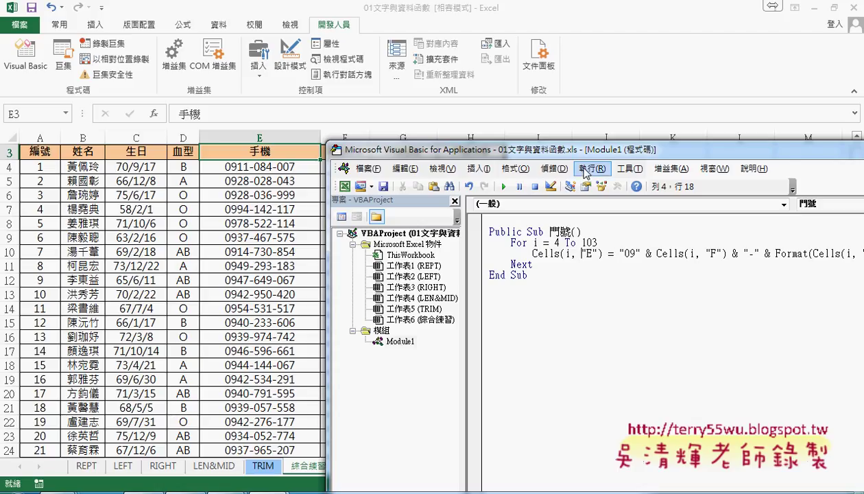
- Duplicate the 門號 procedure below itself and rename the copy 清除
drag(549, 152, 219, 201)
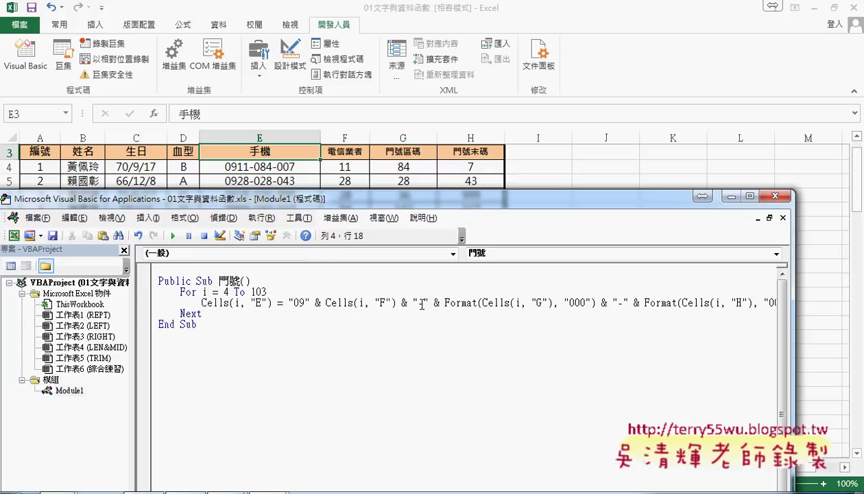
drag(206, 323, 154, 283)
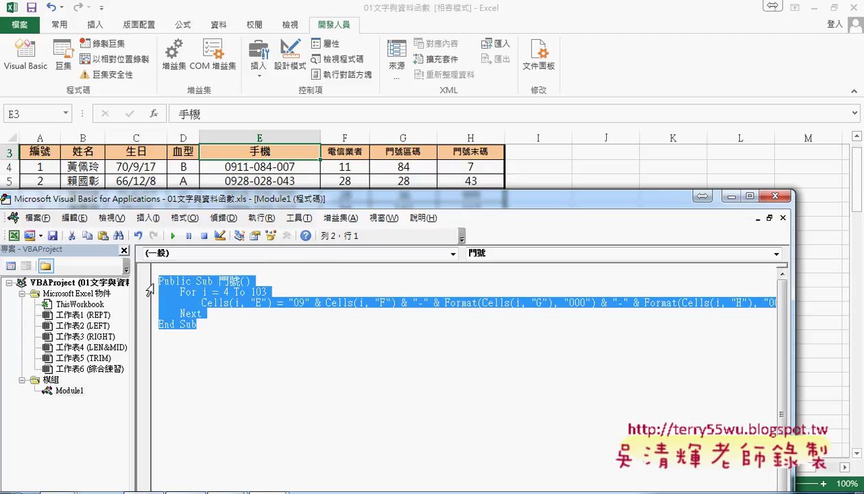
key(ctrl+c)
click(184, 347)
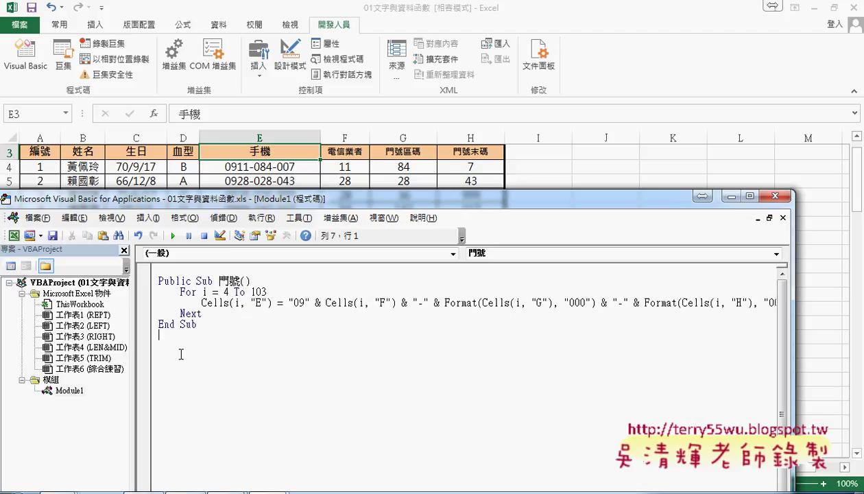
key(ctrl+v)
drag(219, 335, 238, 335)
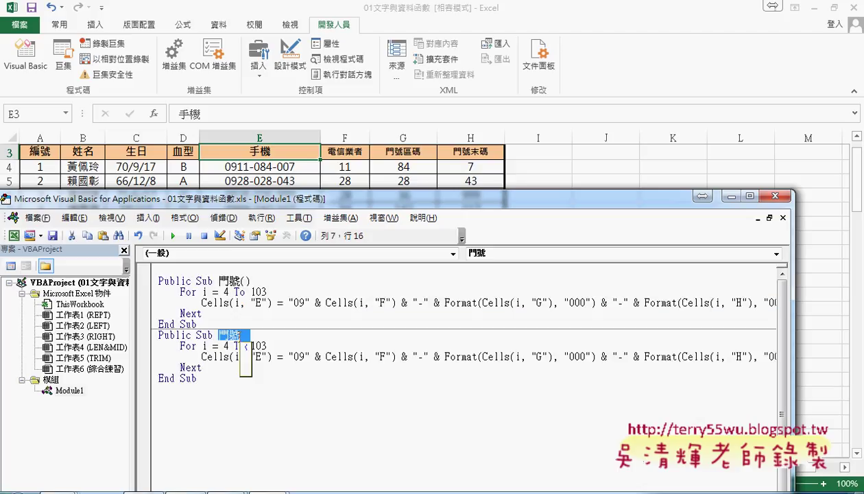
text(積)
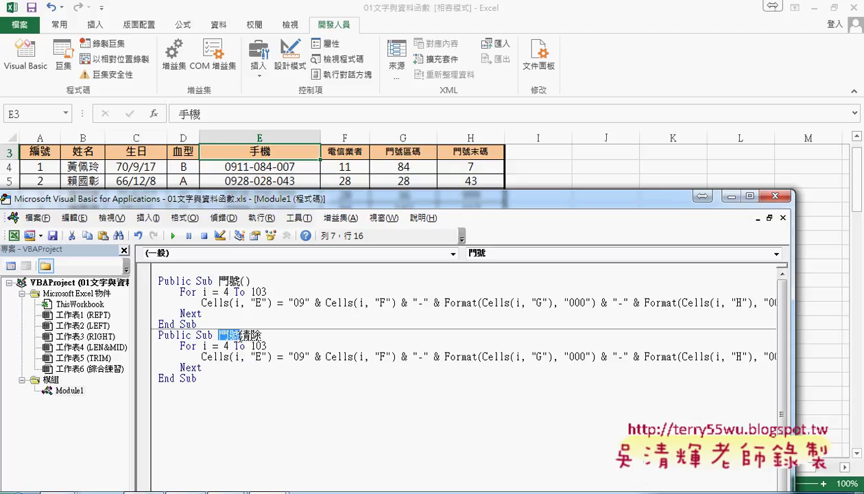
text(清除)
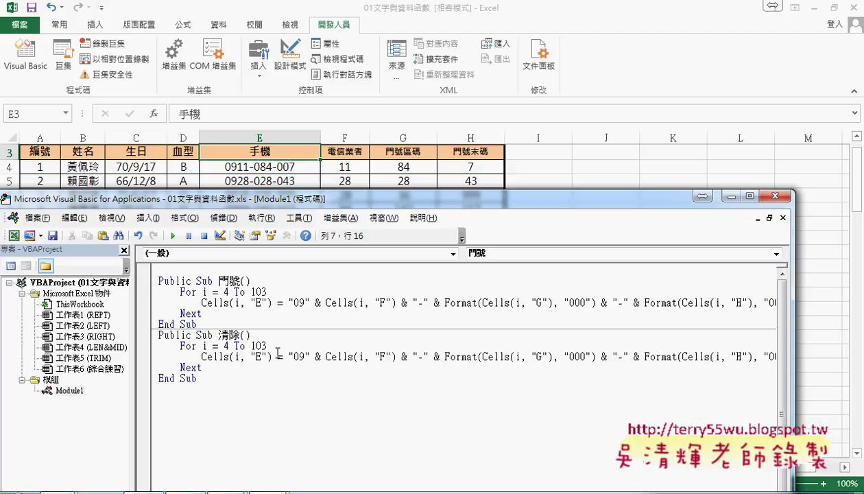
- Change the 清除 loop's assignment to Cells(i, "E") = ""
click(270, 357)
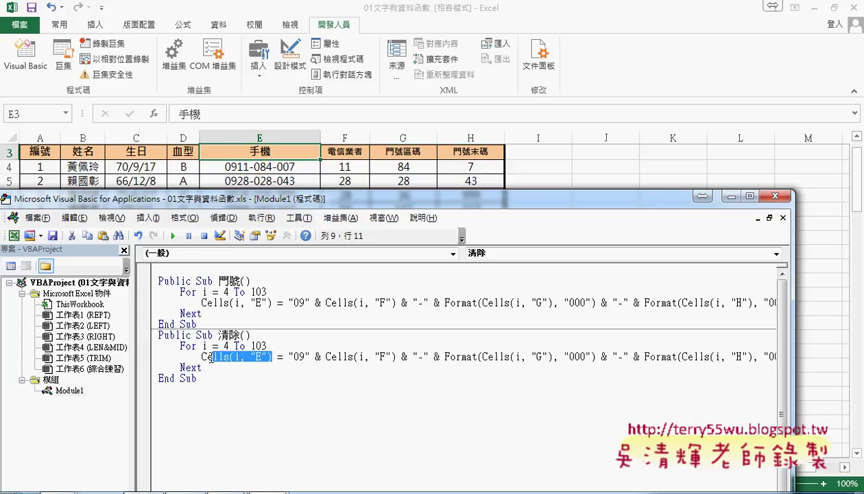
drag(271, 356, 202, 357)
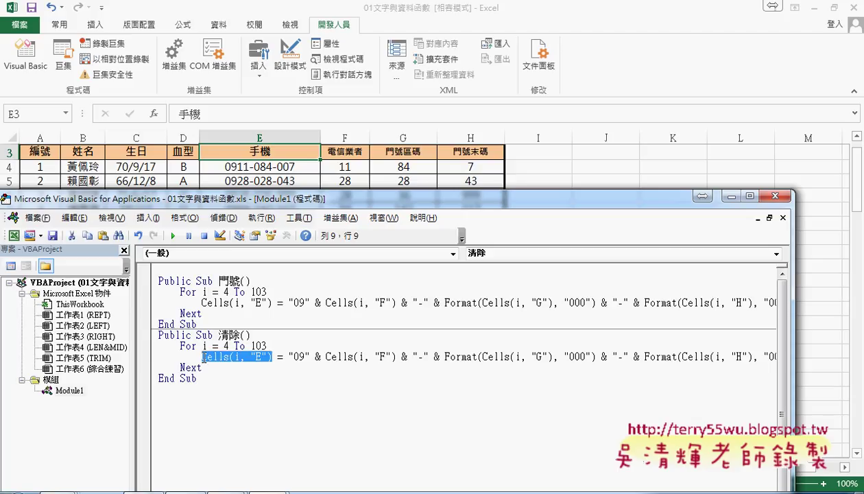
click(284, 357)
key(shift+End)
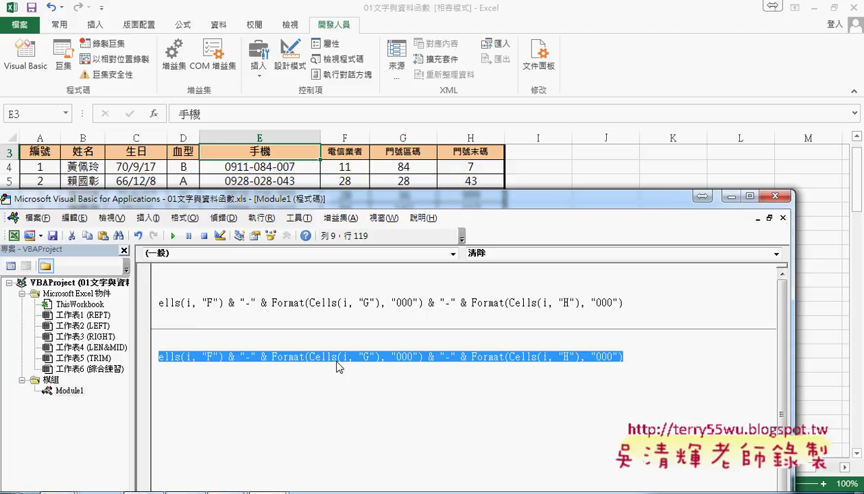
key(Delete)
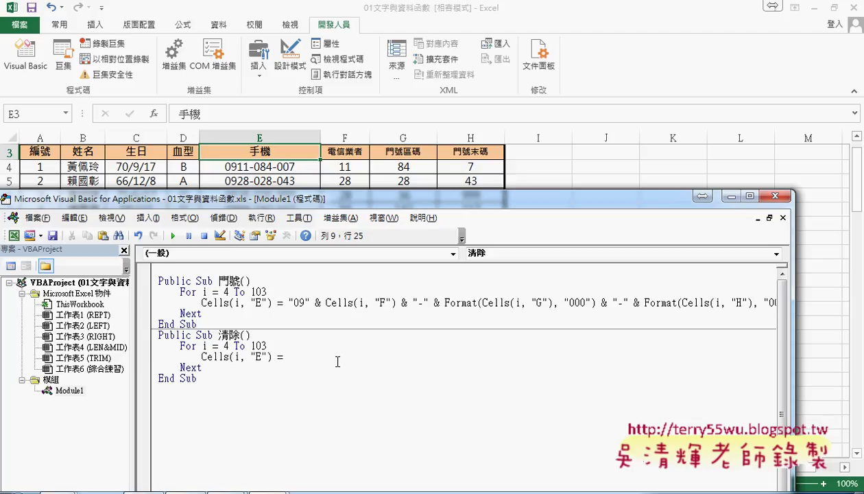
text(")
text(")
- Run the 清除 macro to blank column E for rows 4–103
mouse_move(296, 203)
mouse_down()
mouse_move(622, 141)
mouse_move(637, 126)
mouse_up()
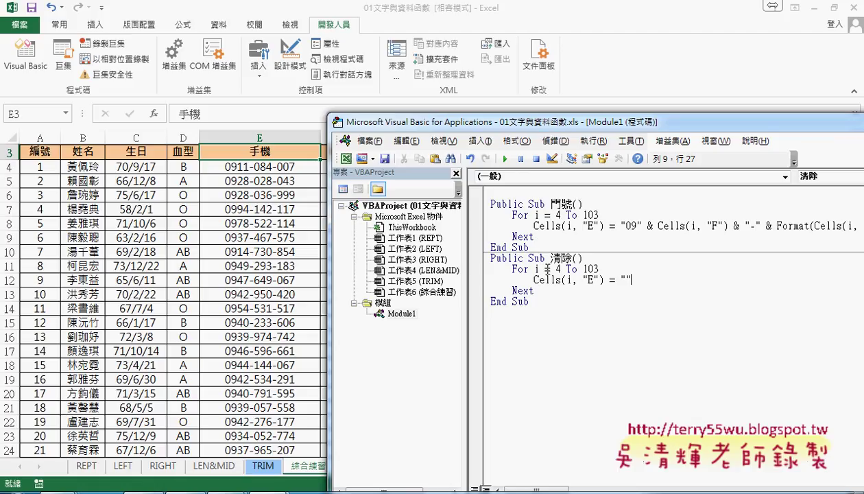
drag(551, 258, 571, 258)
drag(621, 280, 631, 280)
click(585, 280)
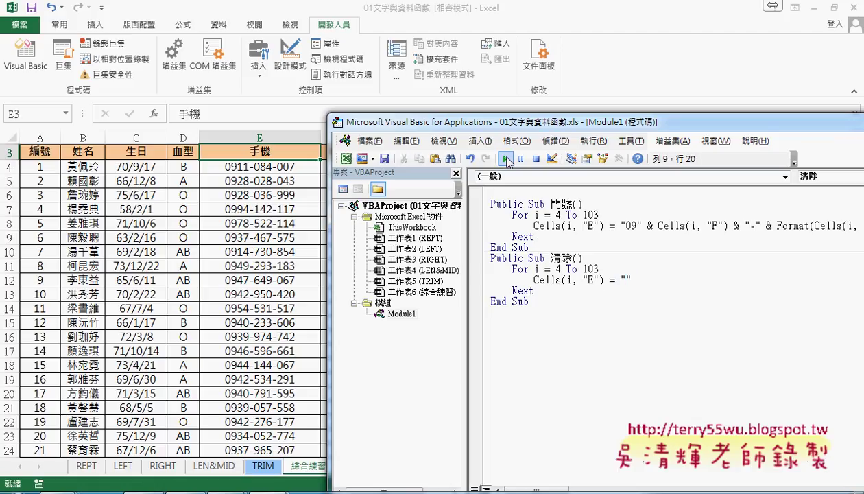
click(506, 159)
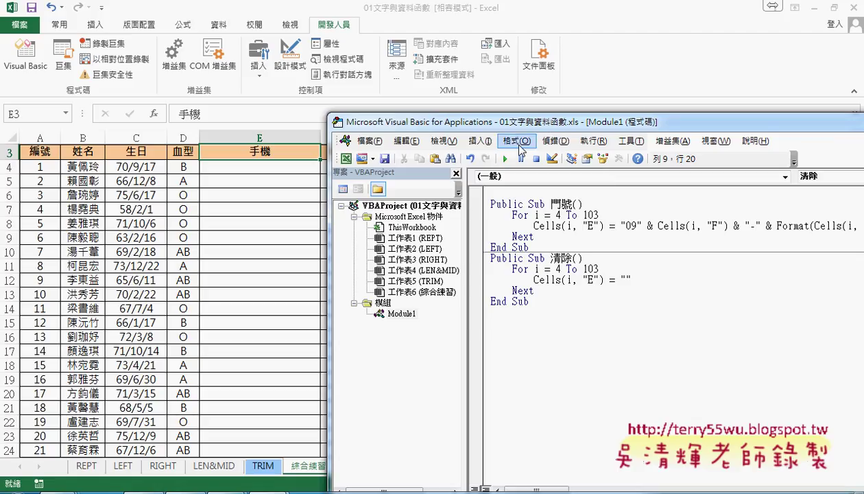
drag(532, 127, 181, 90)
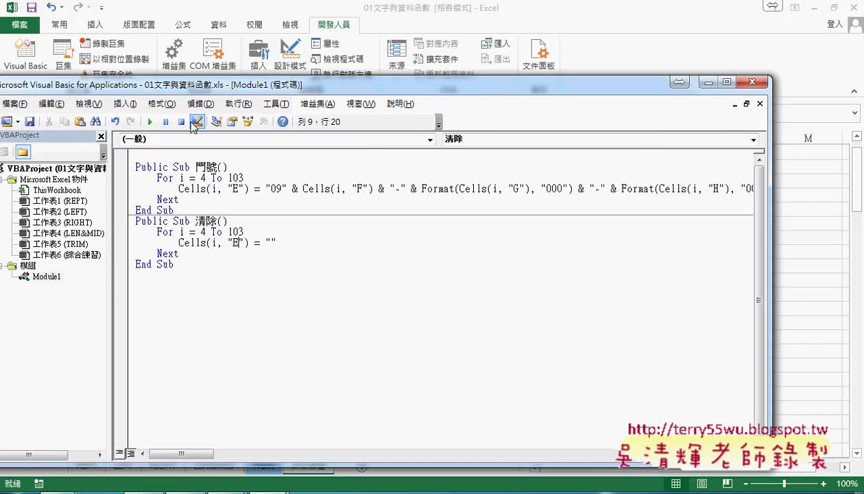
- Put the cursor on the empty line after the 清除 macro and open the 插入 (Insert) menu
double_click(192, 188)
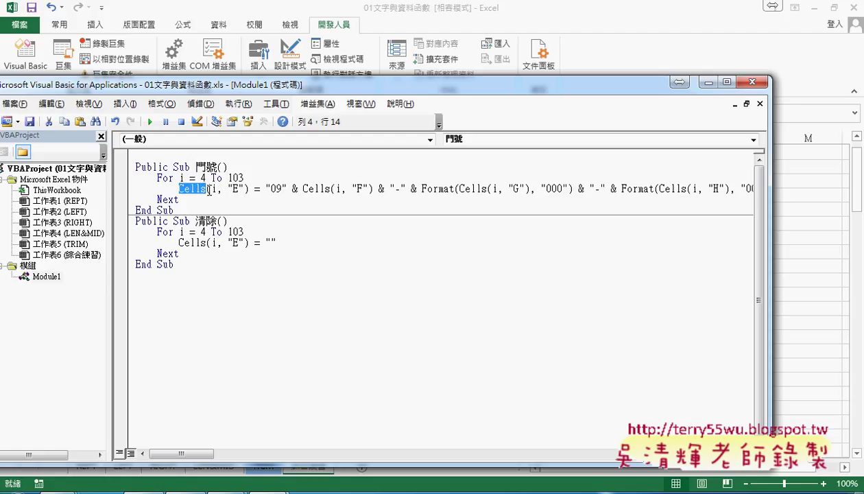
drag(205, 188, 249, 188)
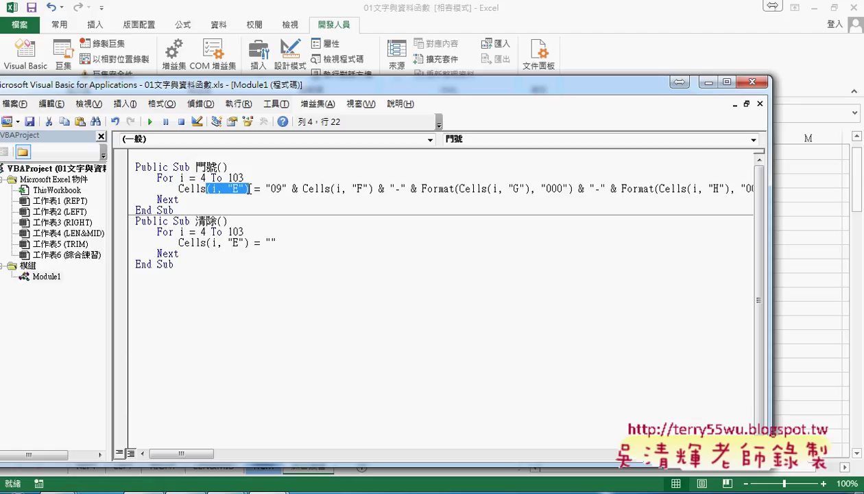
click(207, 271)
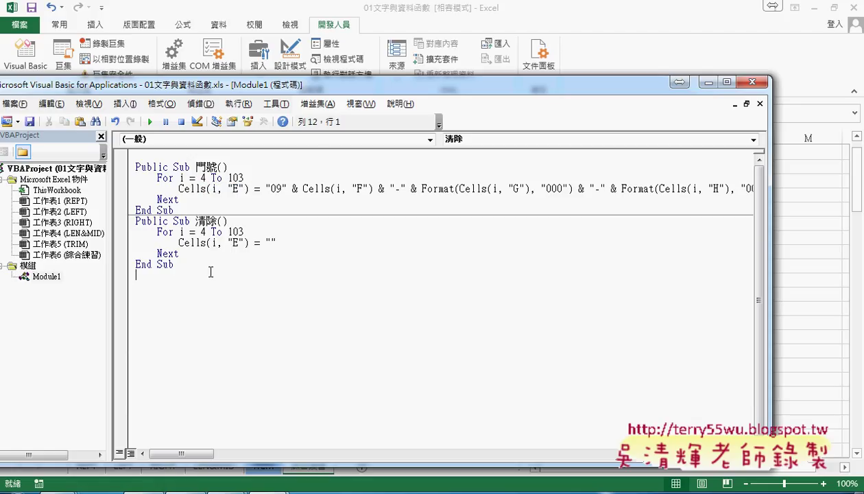
click(126, 104)
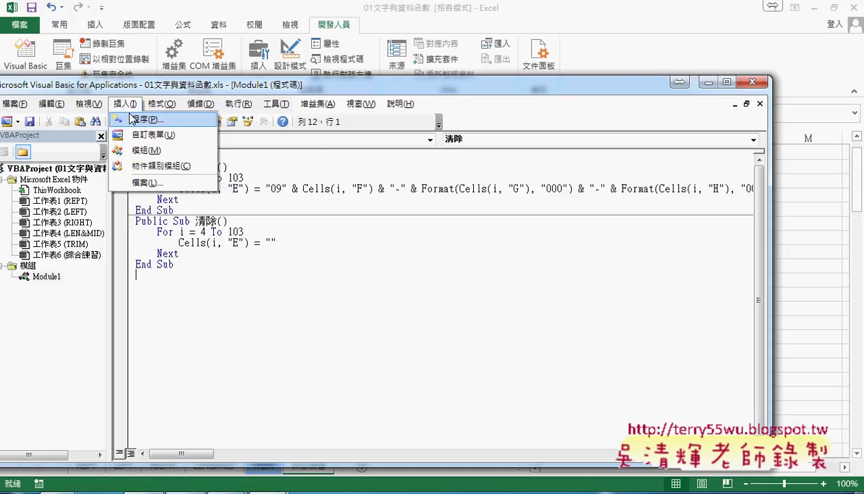